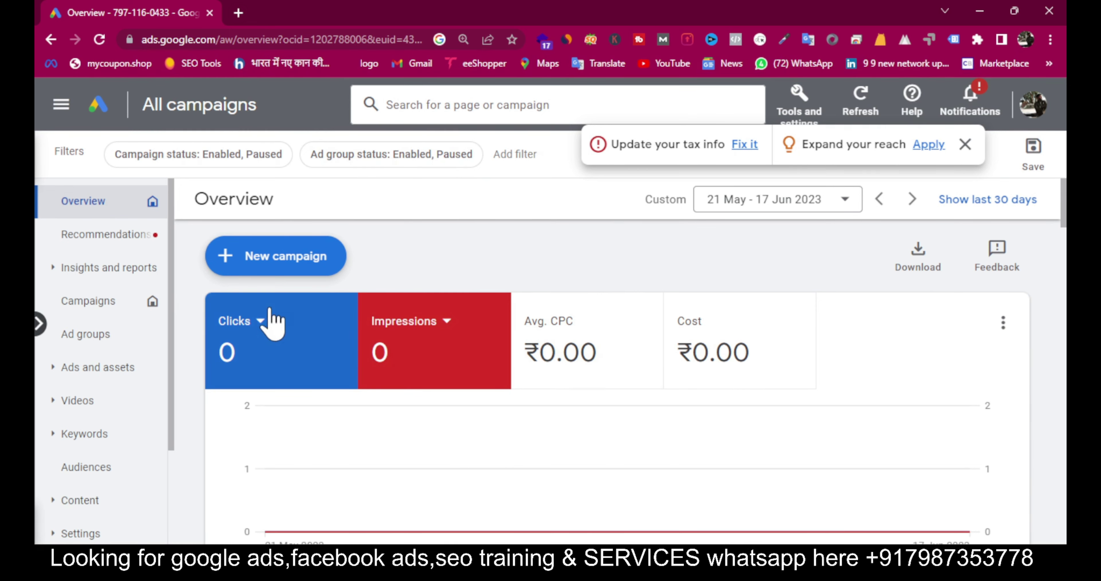
Step: Start a brand-new campaign from the + New campaign menu and browse the objective cards
left_click(273, 266)
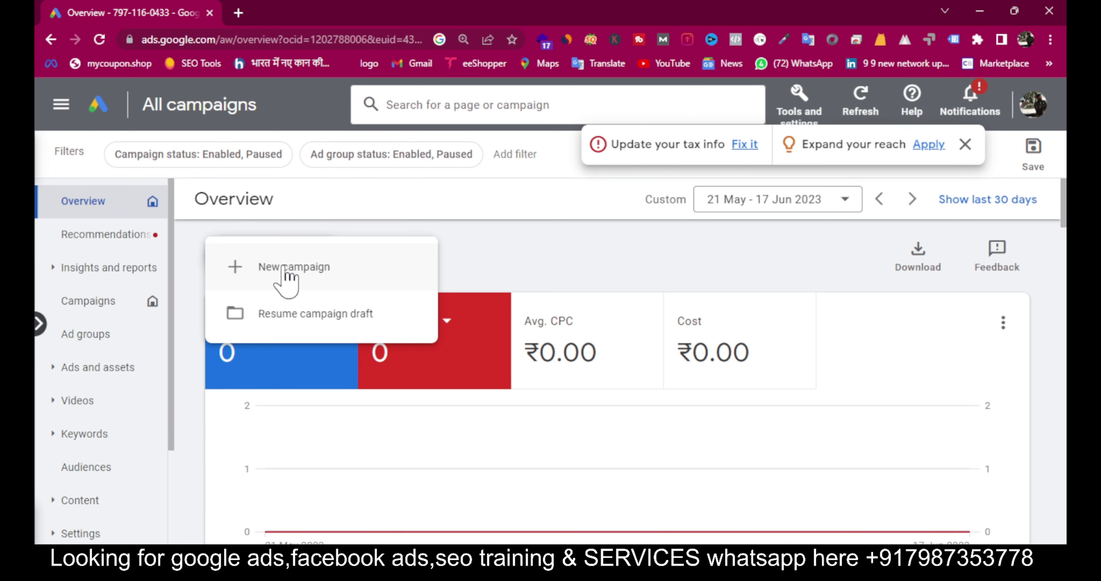
left_click(333, 262)
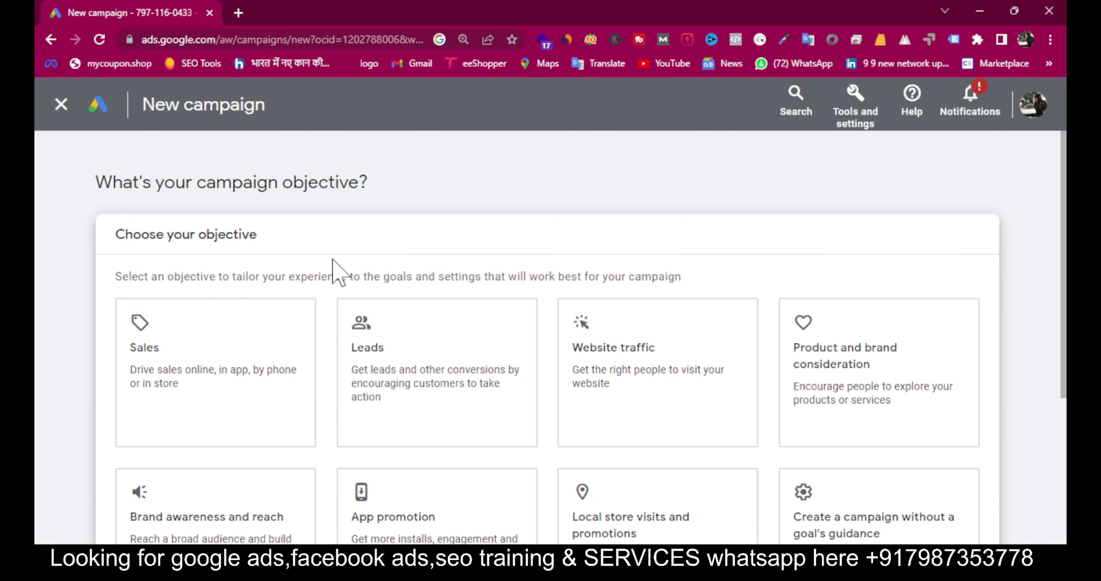
scroll(334, 262, "down", 2)
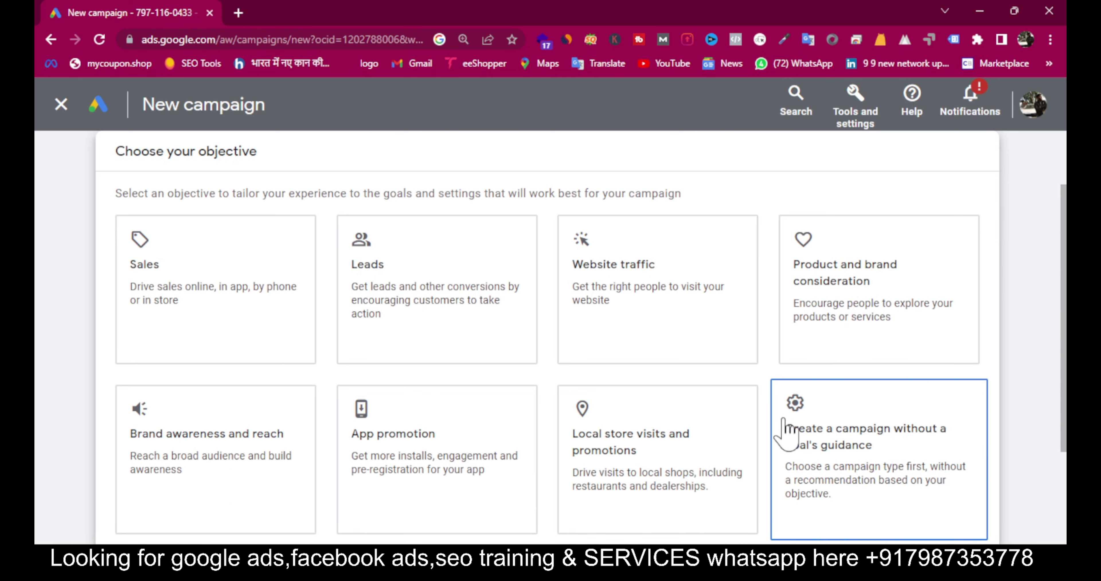
Step: Create a Search campaign without goal guidance, renaming Search-67 to 'call ad demo'
left_click(799, 420)
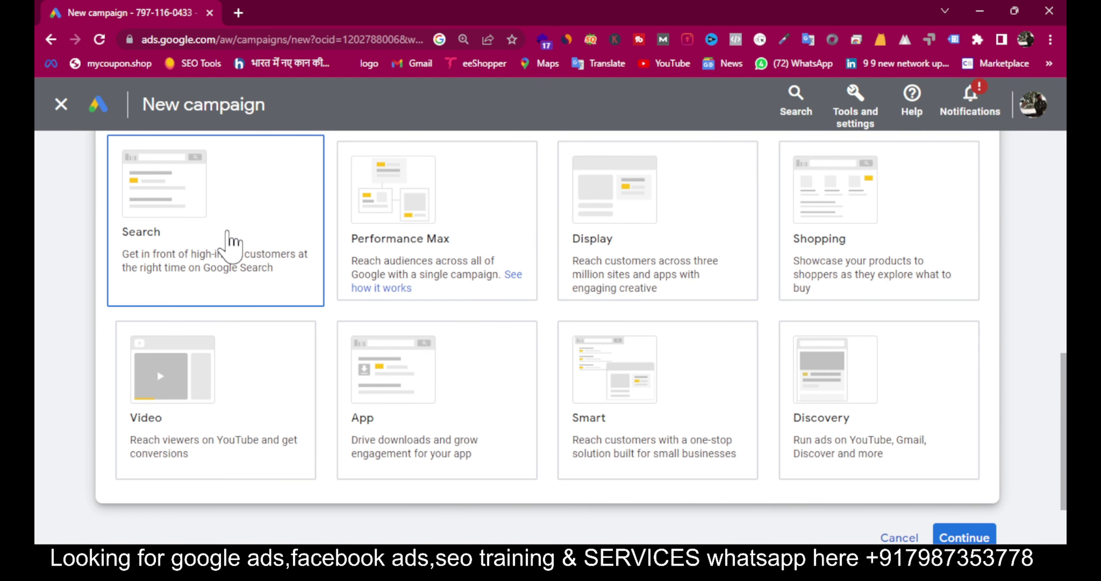
scroll(743, 481, "down", 10)
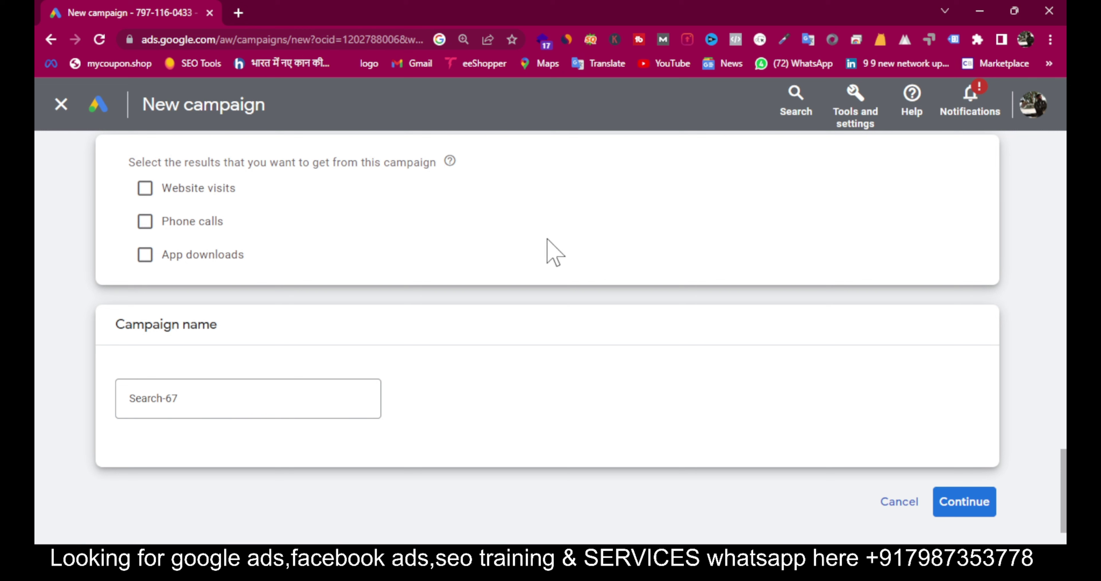
double_click(188, 402)
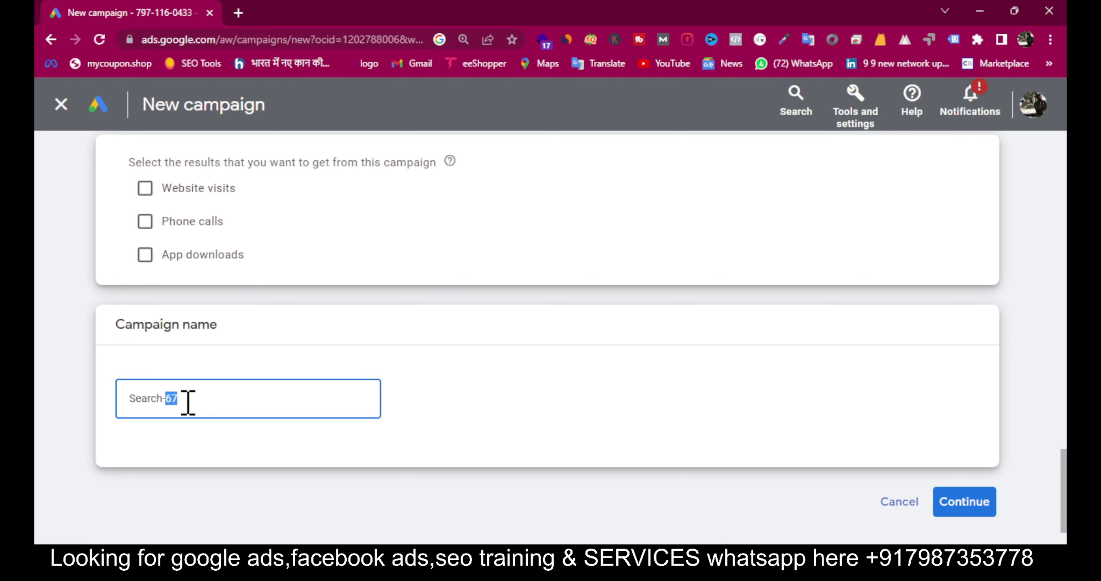
key("BackSpace")
key("ctrl+a")
type("call ad demo")
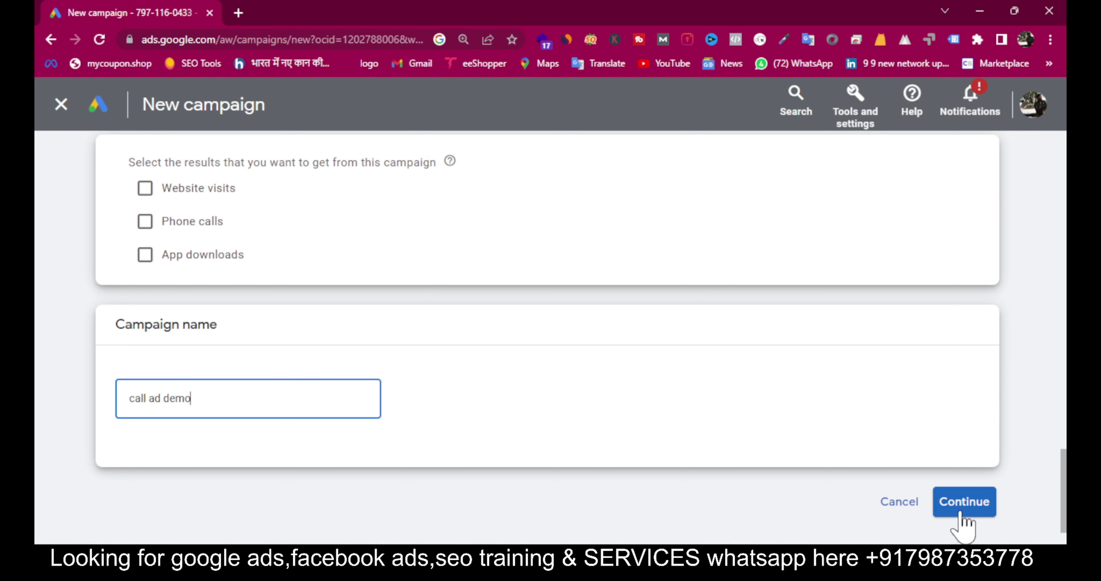
Step: On the Bidding step, switch the focus to Clicks and enable a maximum cost-per-click bid limit
left_click(970, 503)
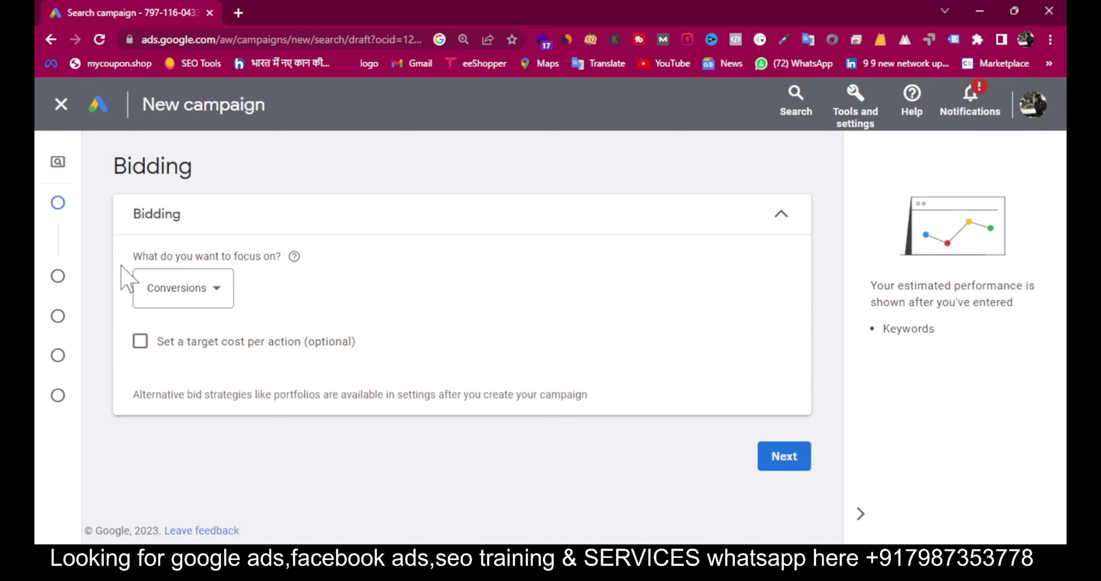
mouse_move(35, 181)
mouse_move(78, 207)
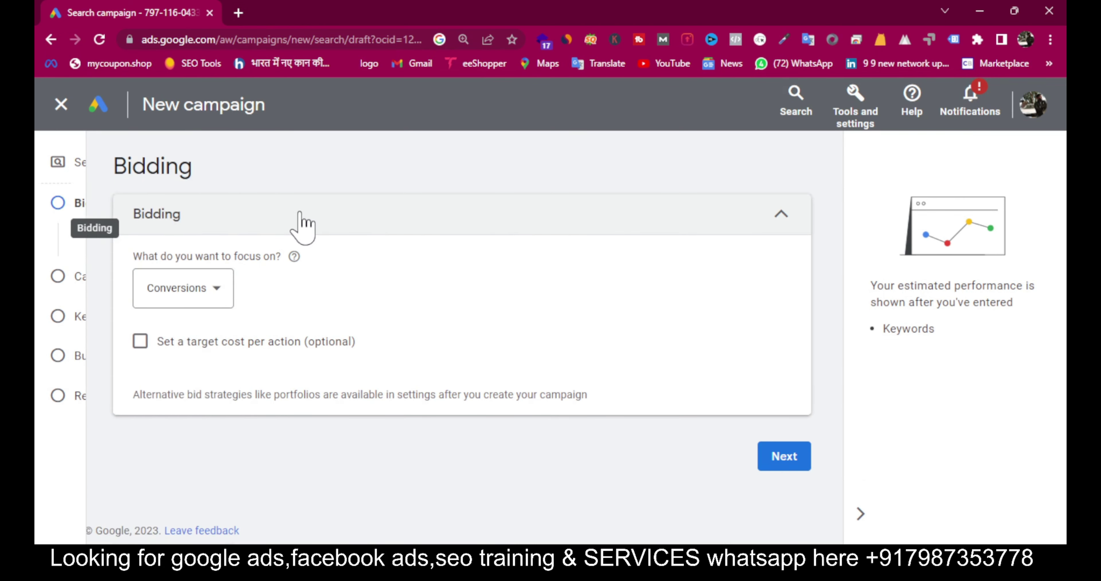
left_click(177, 300)
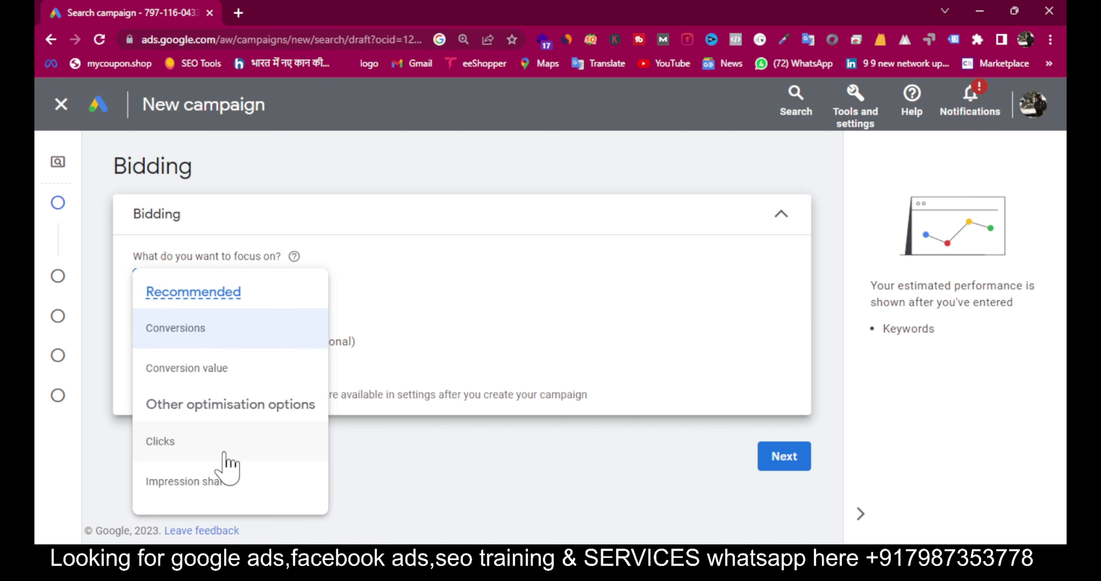
left_click(225, 454)
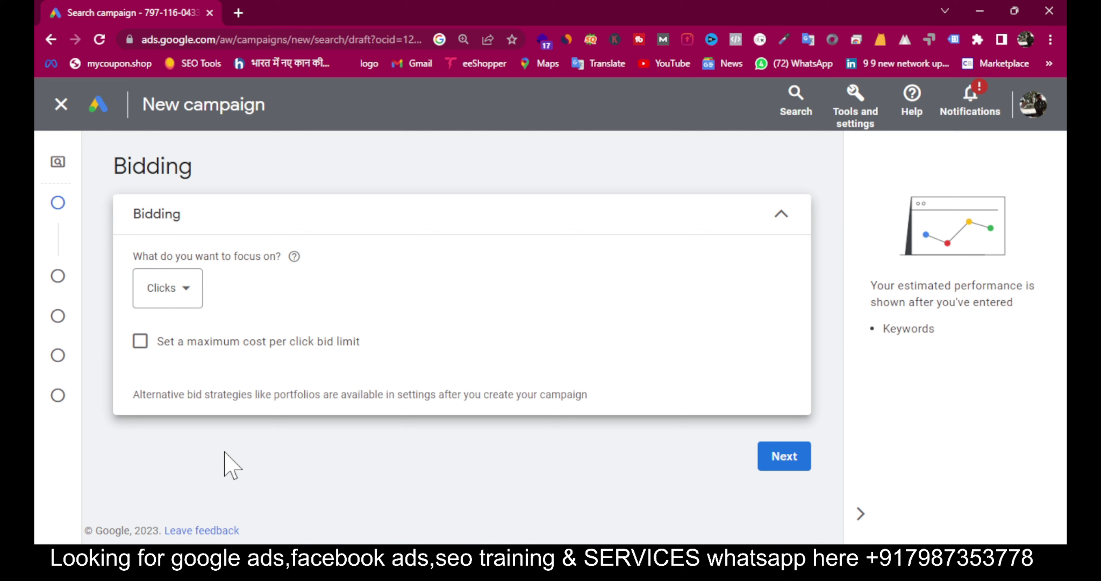
left_click(144, 351)
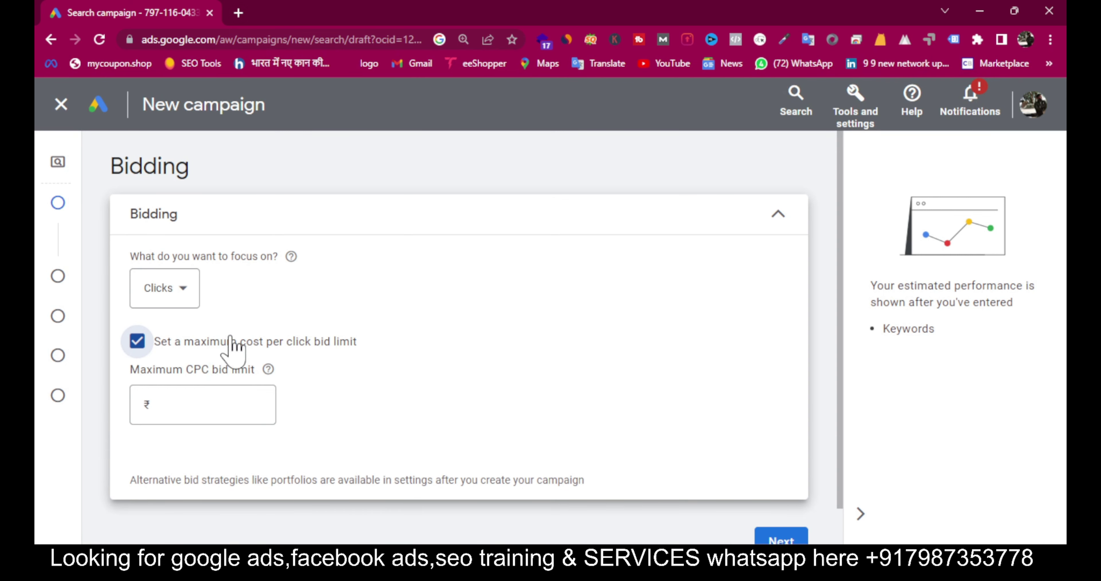
left_click_drag(194, 341, 467, 358)
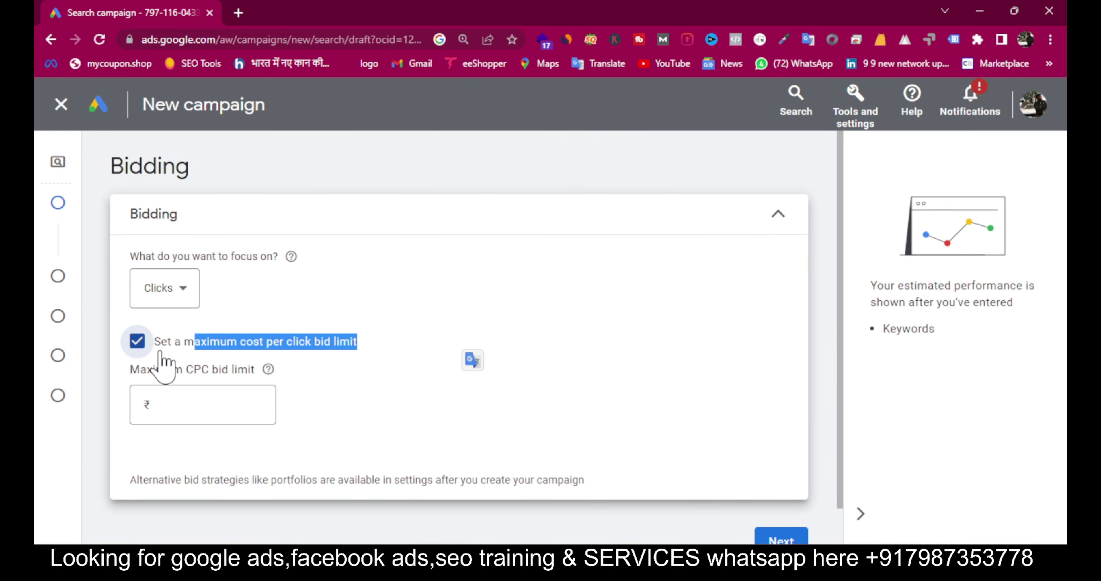
left_click(145, 350)
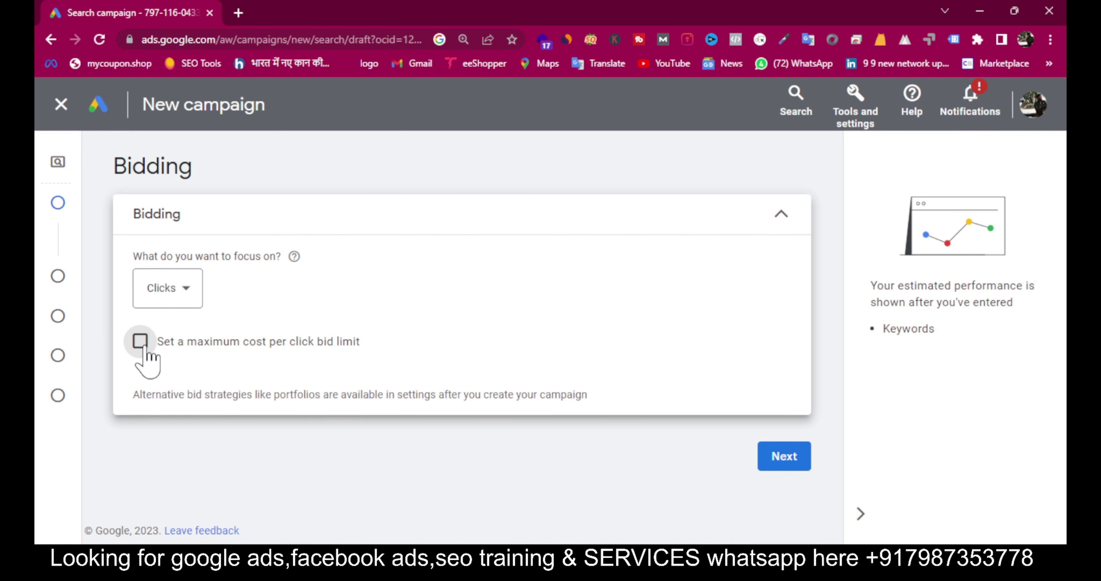
left_click(141, 342)
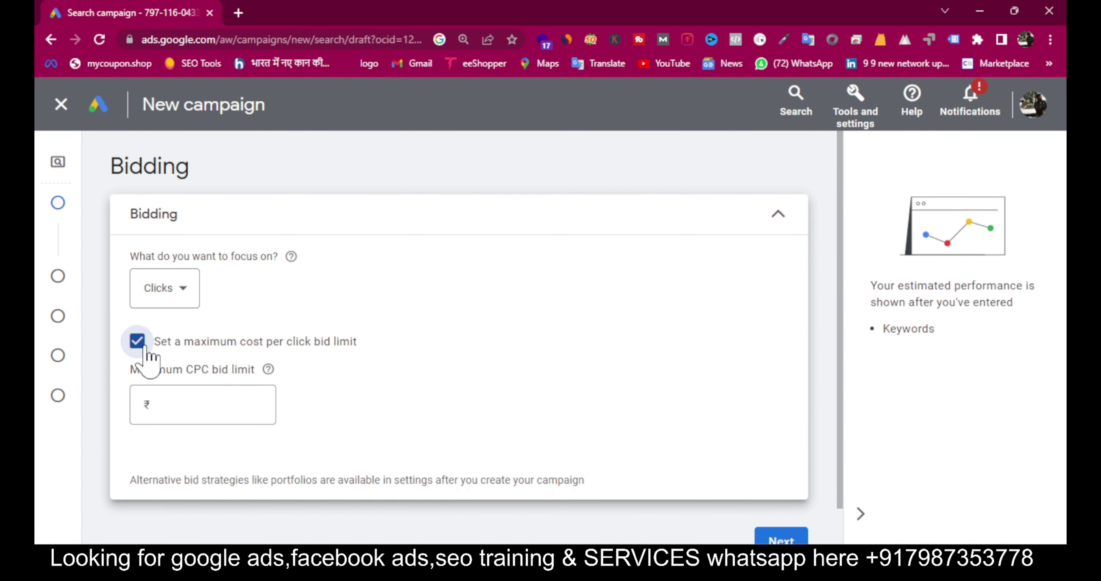
Step: Enter a ₹50 maximum CPC bid limit and continue to Campaign settings
left_click(865, 98)
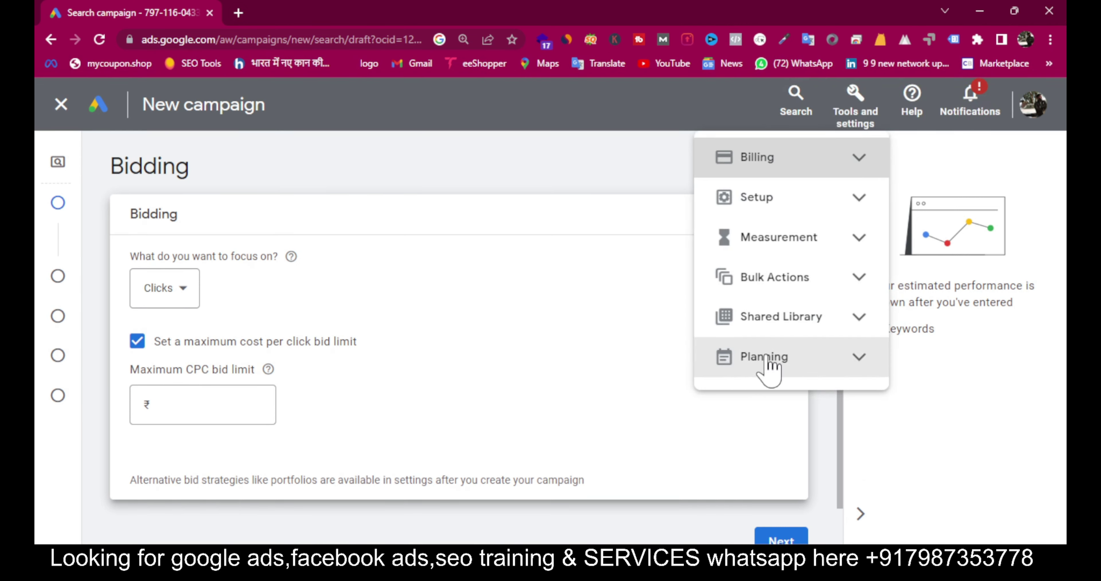
left_click(466, 344)
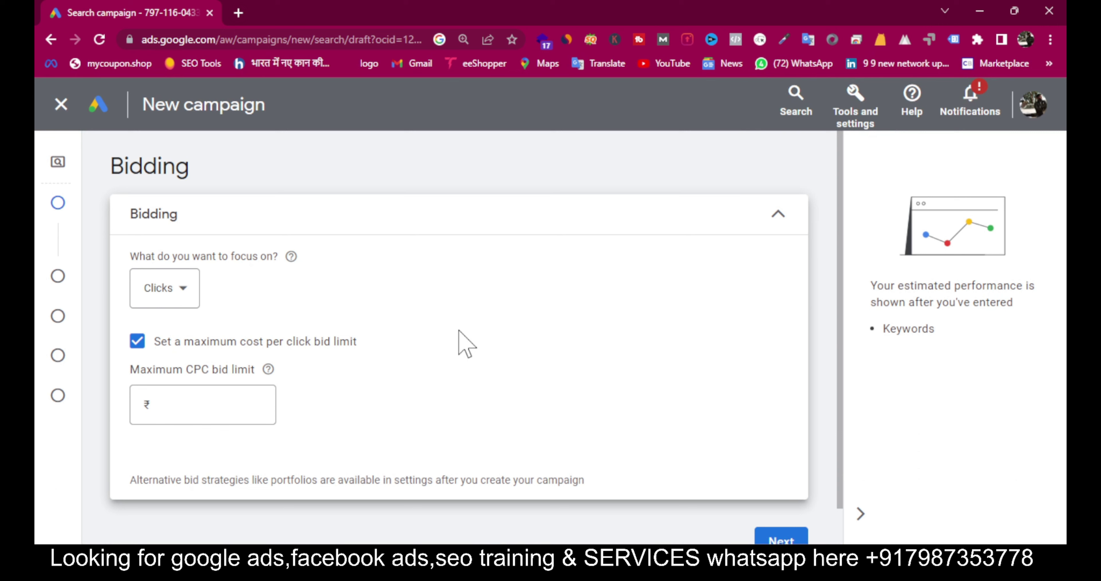
left_click(189, 399)
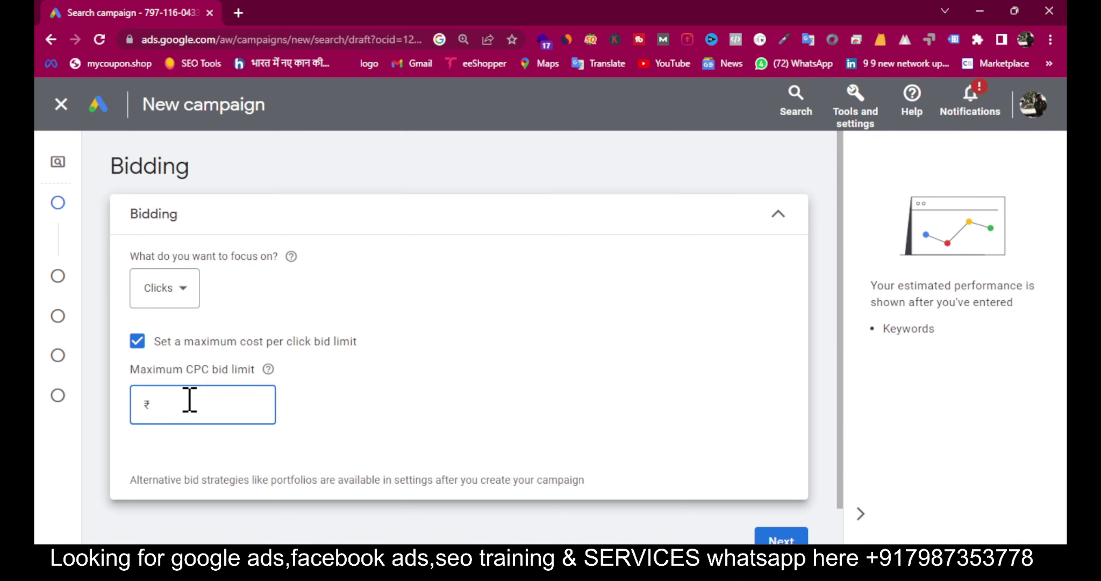
type("50")
left_click(779, 536)
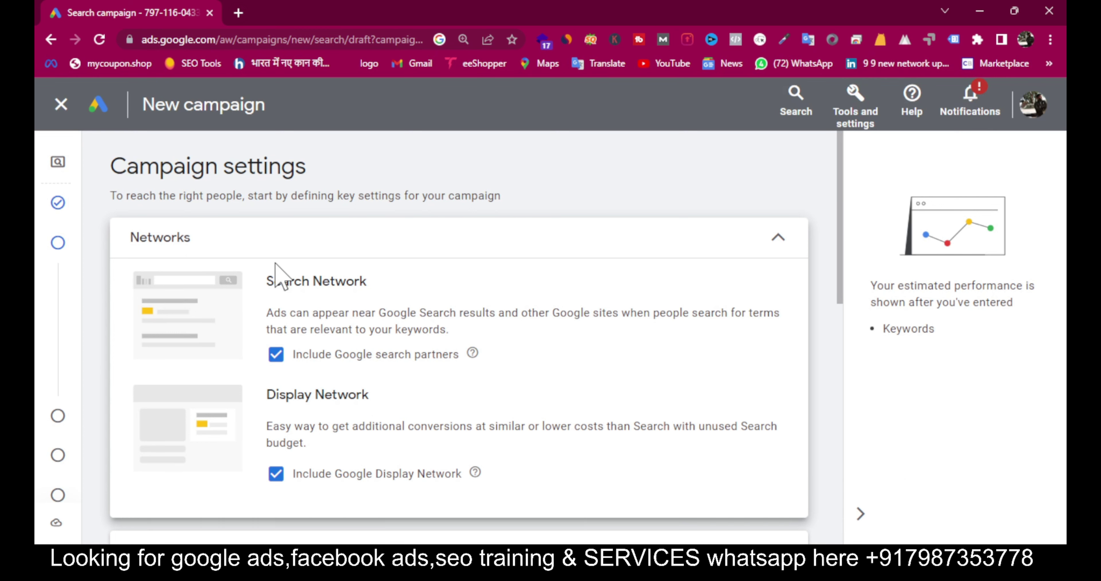
Step: Untick Google search partners in Networks, keeping the Display Network included
left_click(276, 354)
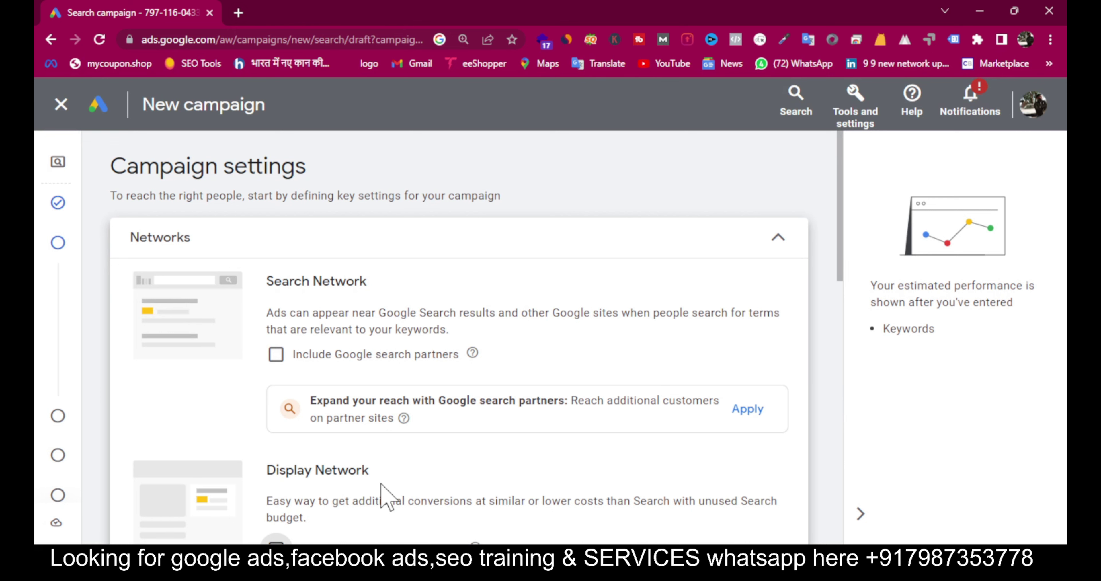
scroll(393, 463, "down", 10)
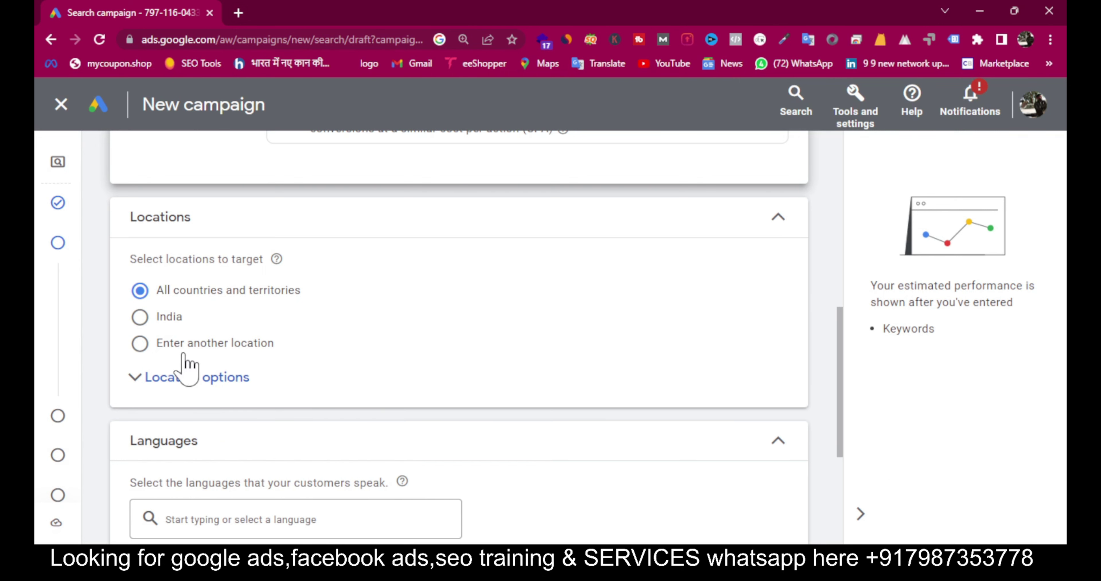
Step: Target Bhopal, Madhya Pradesh, India as the only location and expand Location options
left_click(140, 348)
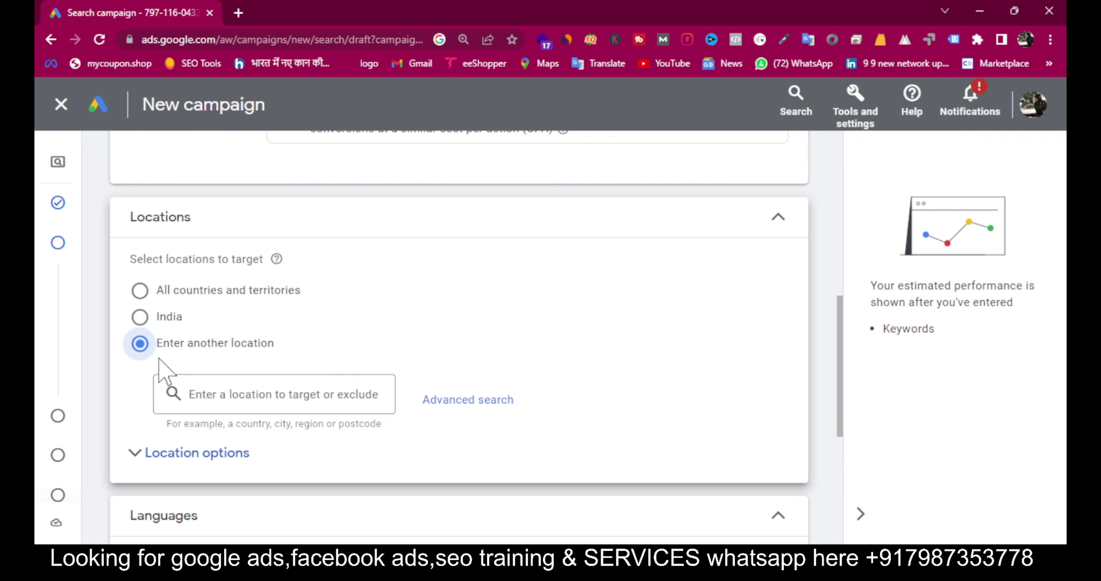
left_click(219, 391)
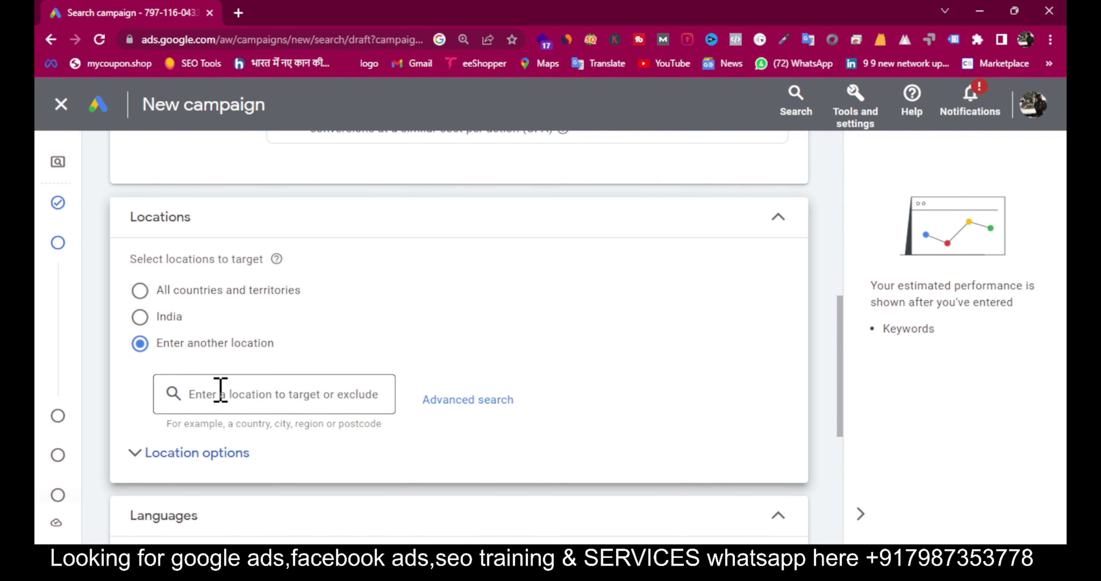
type("bhio")
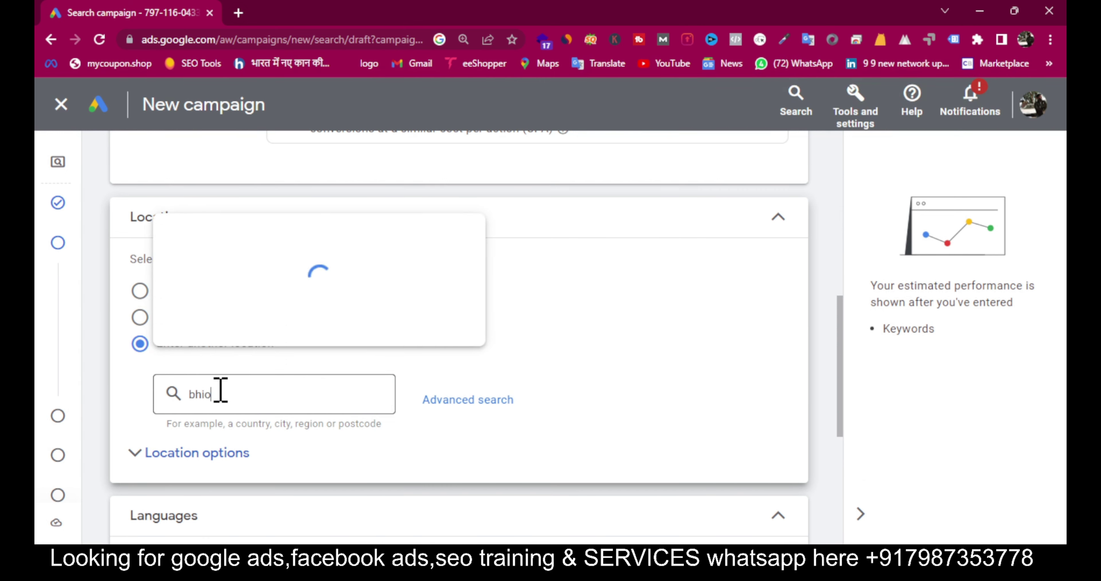
key("BackSpace")
key("BackSpace")
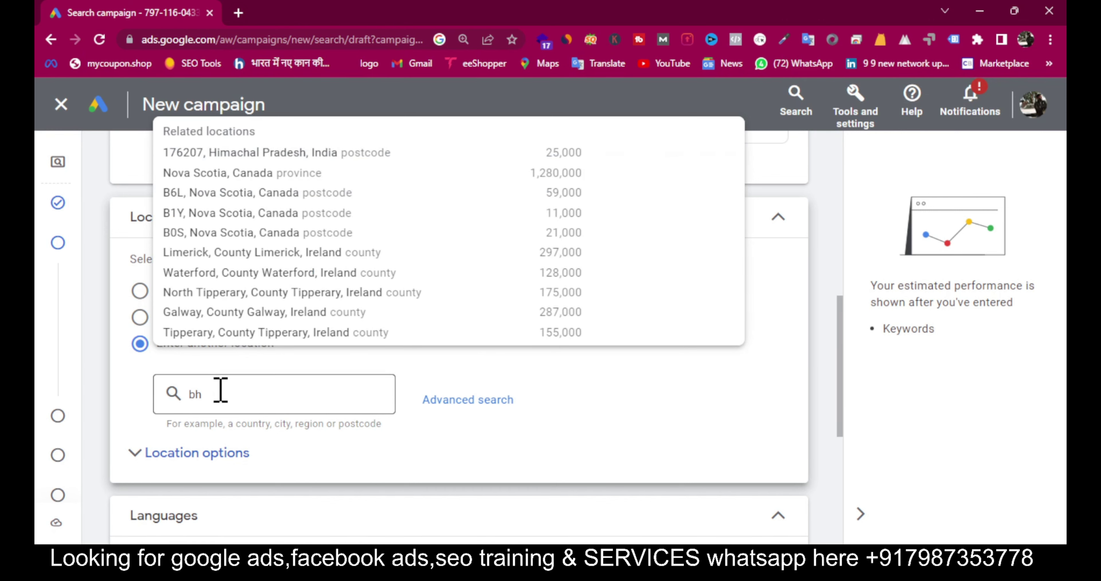
type("op")
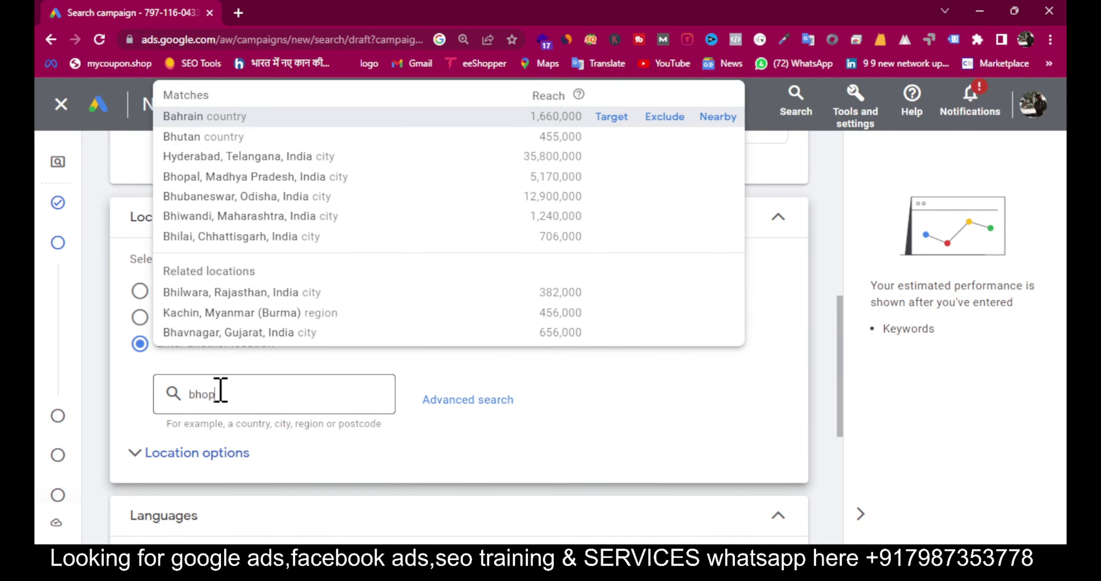
type("al")
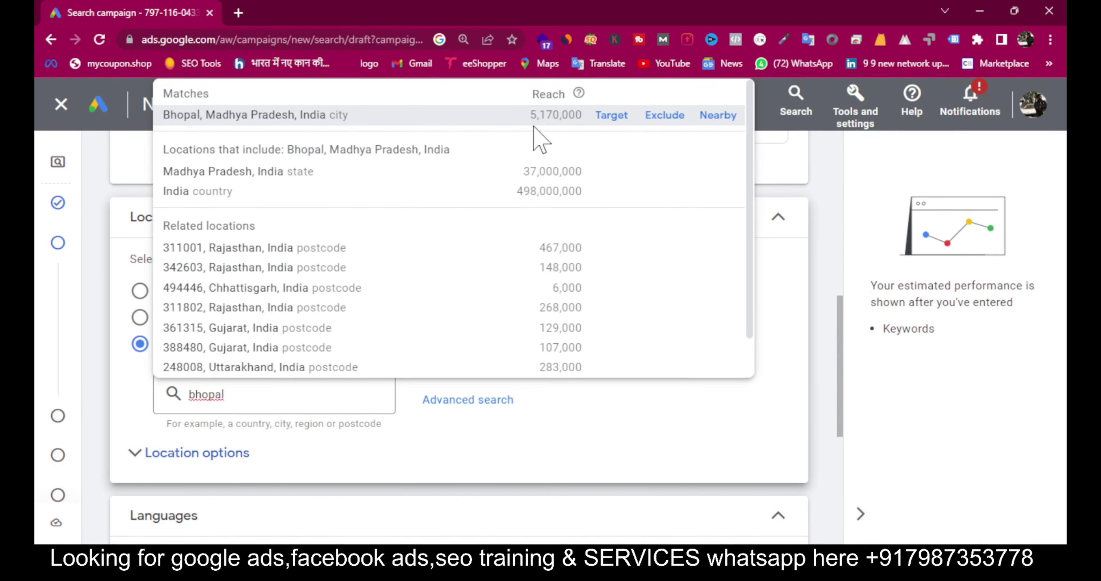
left_click(603, 123)
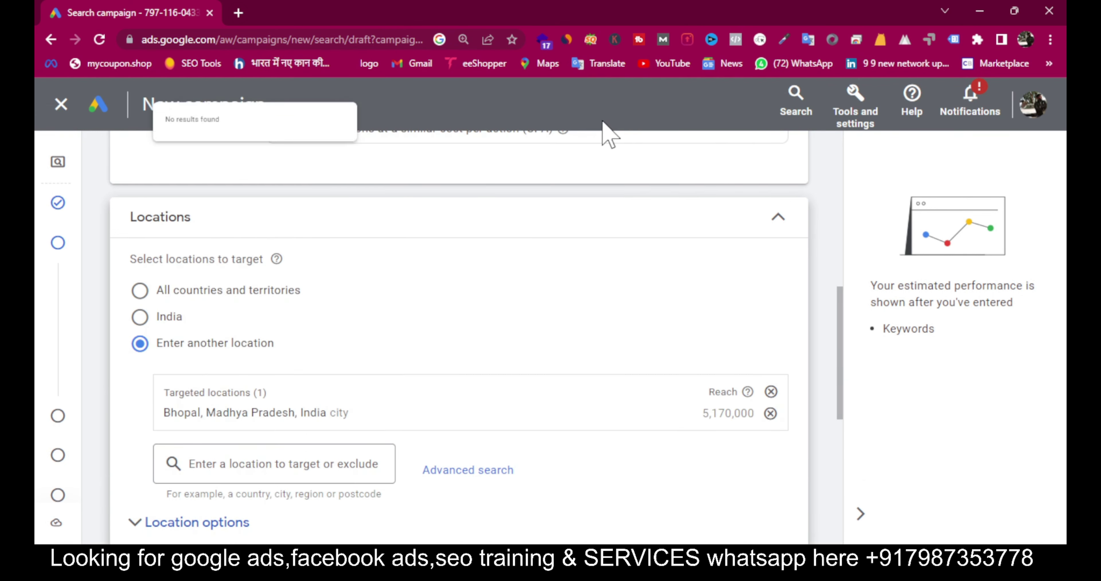
left_click(167, 522)
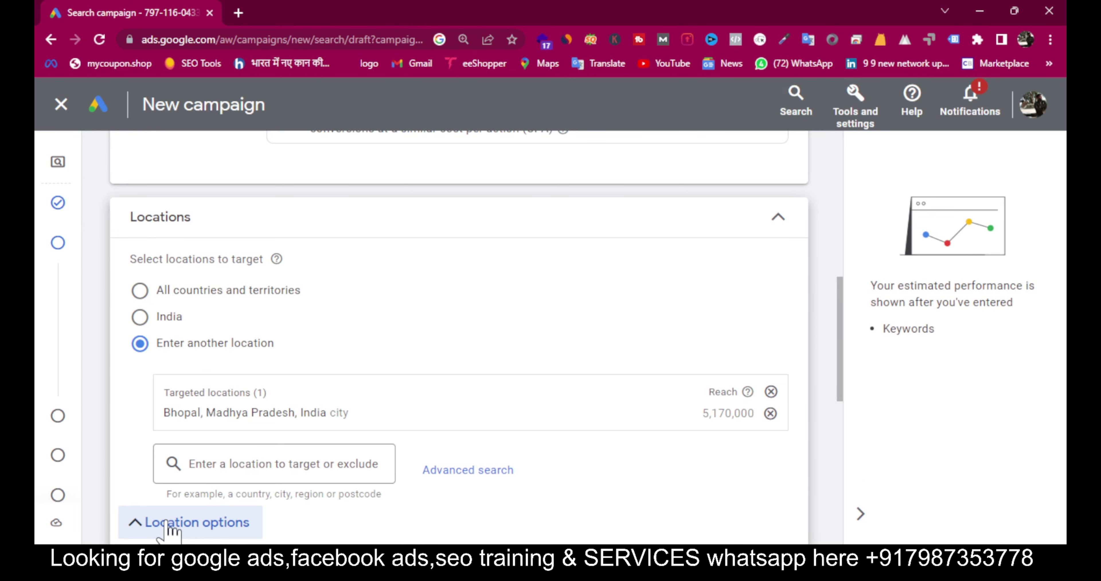
scroll(169, 529, "down", 4)
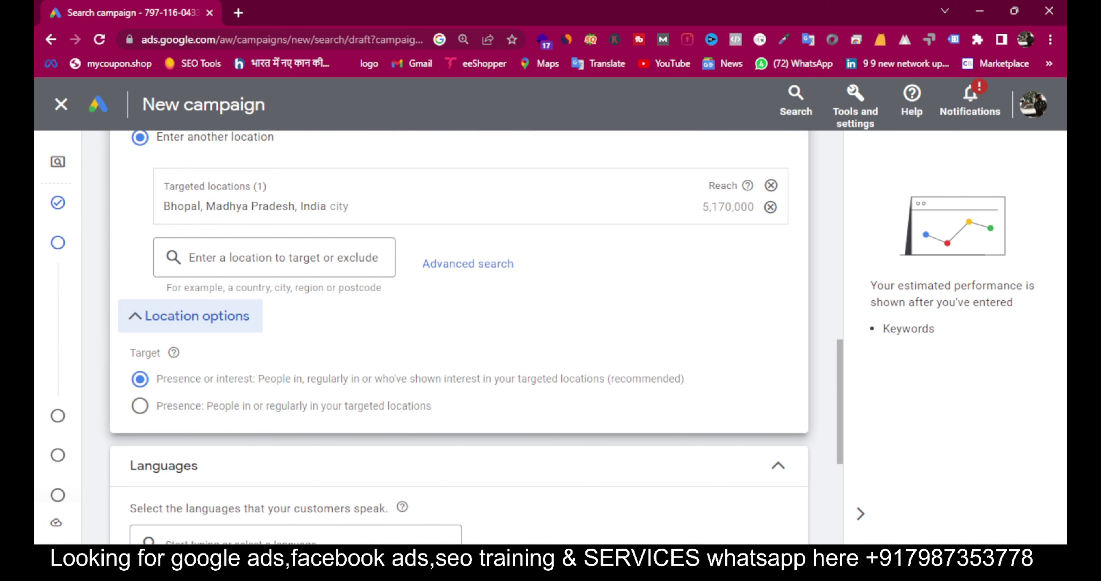
Step: Set location targeting to Presence only, select All languages, and continue to Keywords and ads
left_click(146, 406)
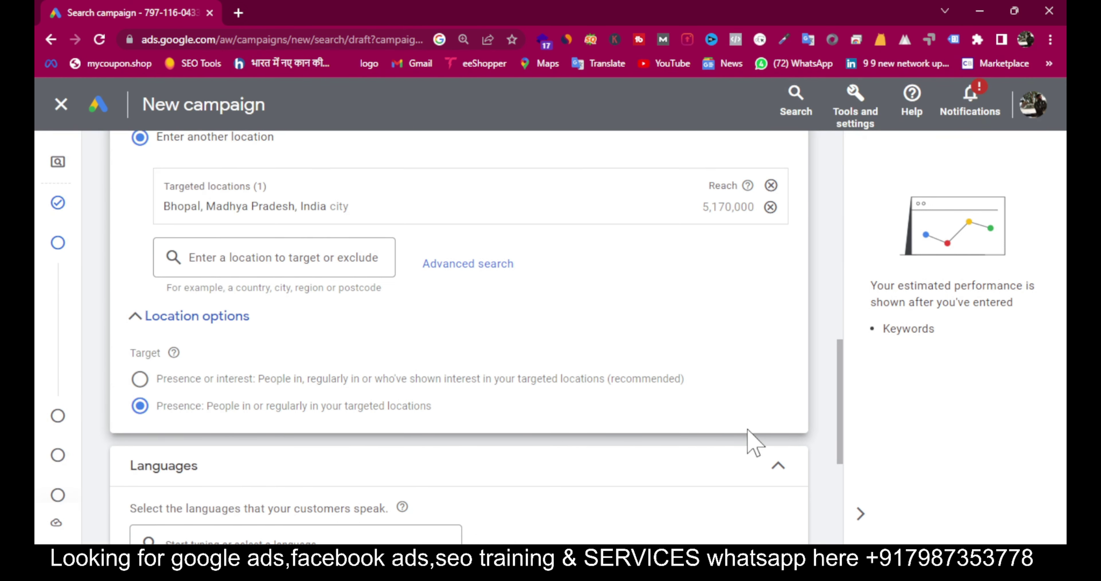
scroll(752, 442, "down", 4)
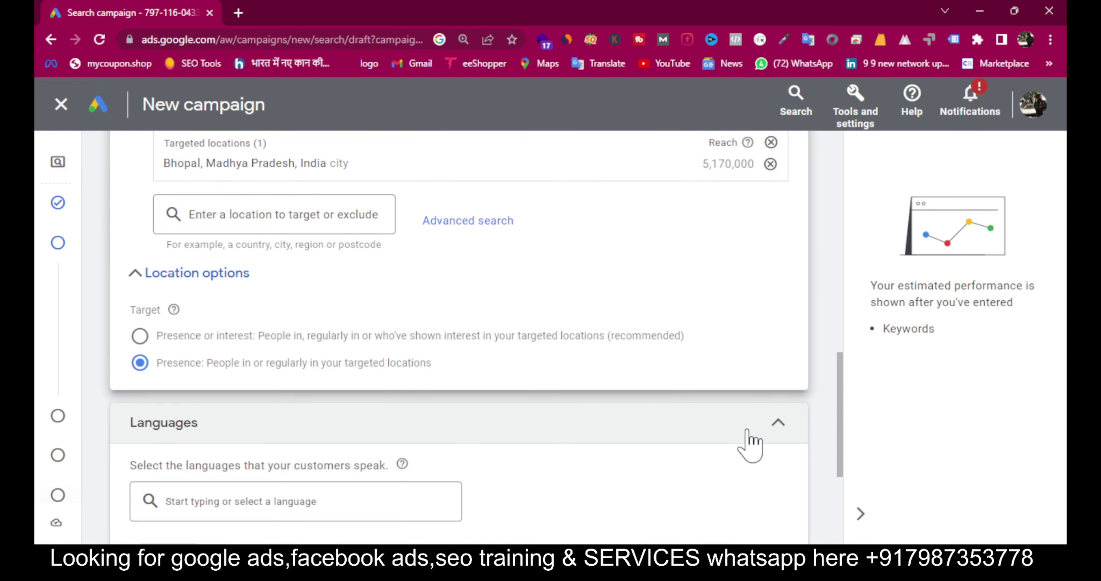
left_click(273, 376)
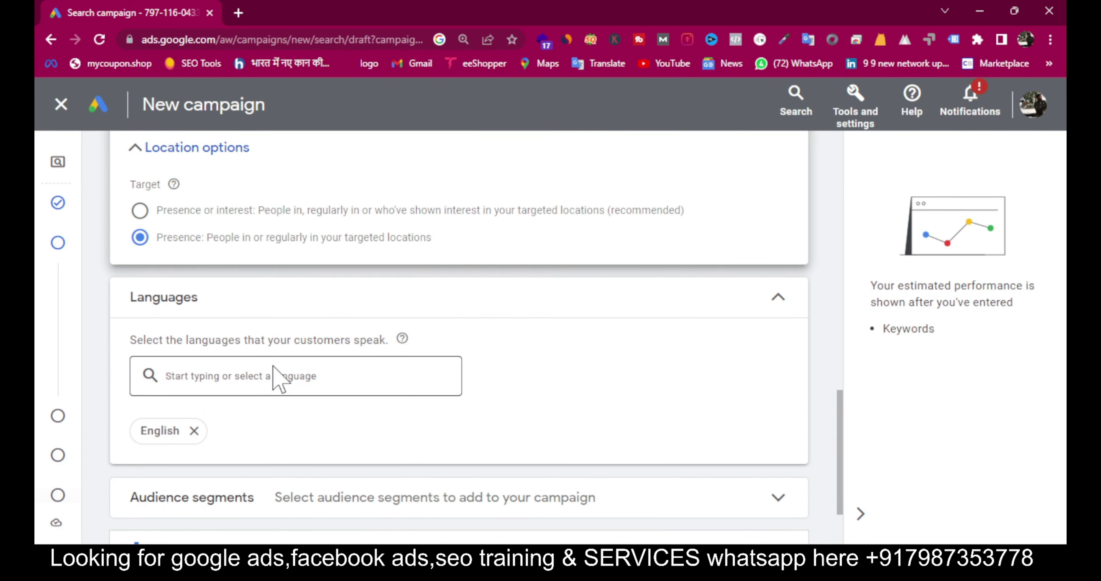
type("all")
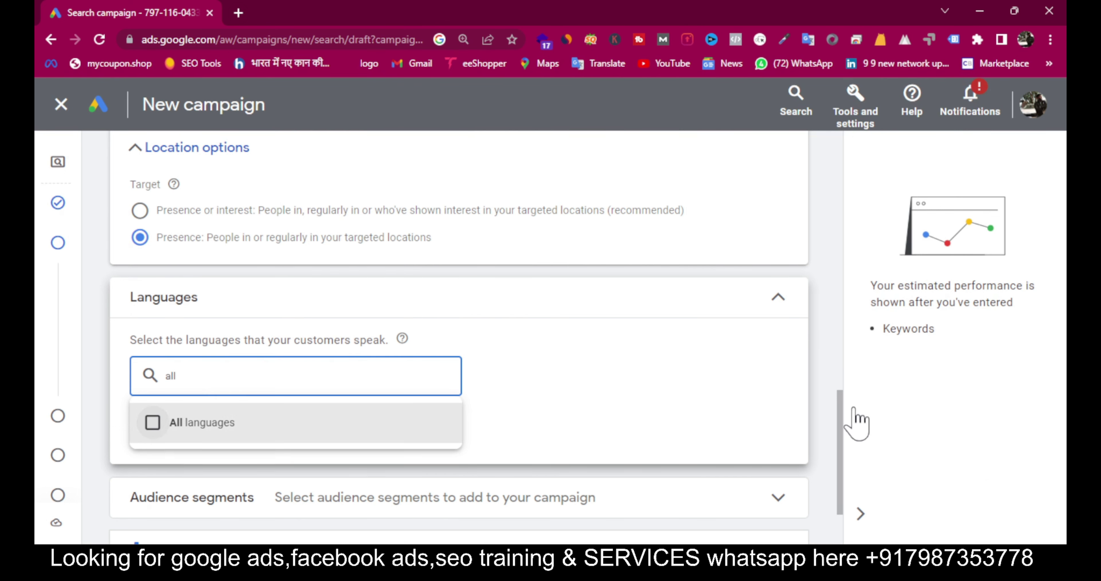
key("Return")
scroll(720, 466, "down", 2)
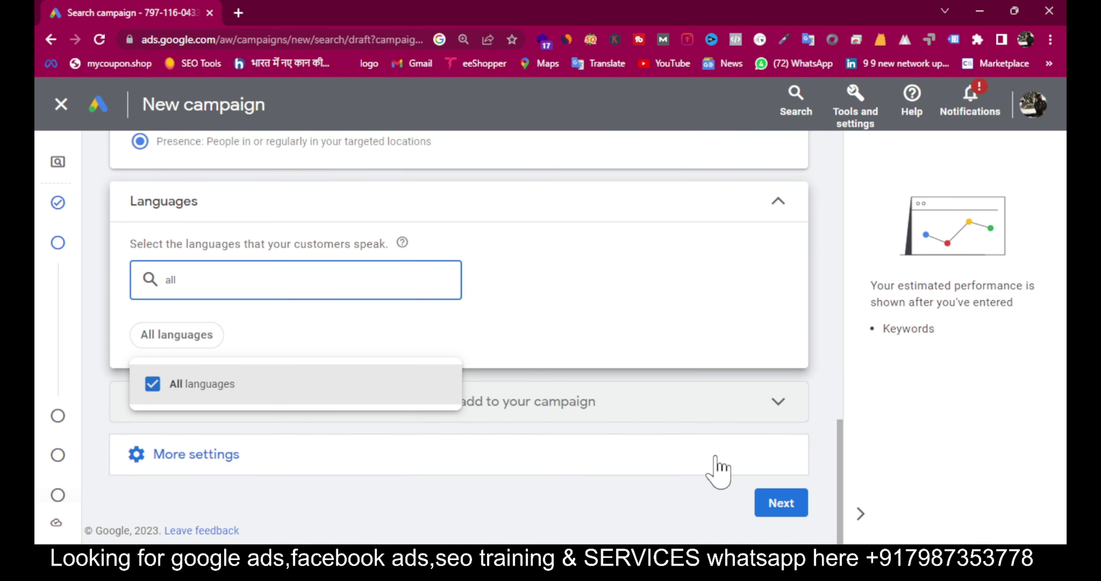
left_click(794, 506)
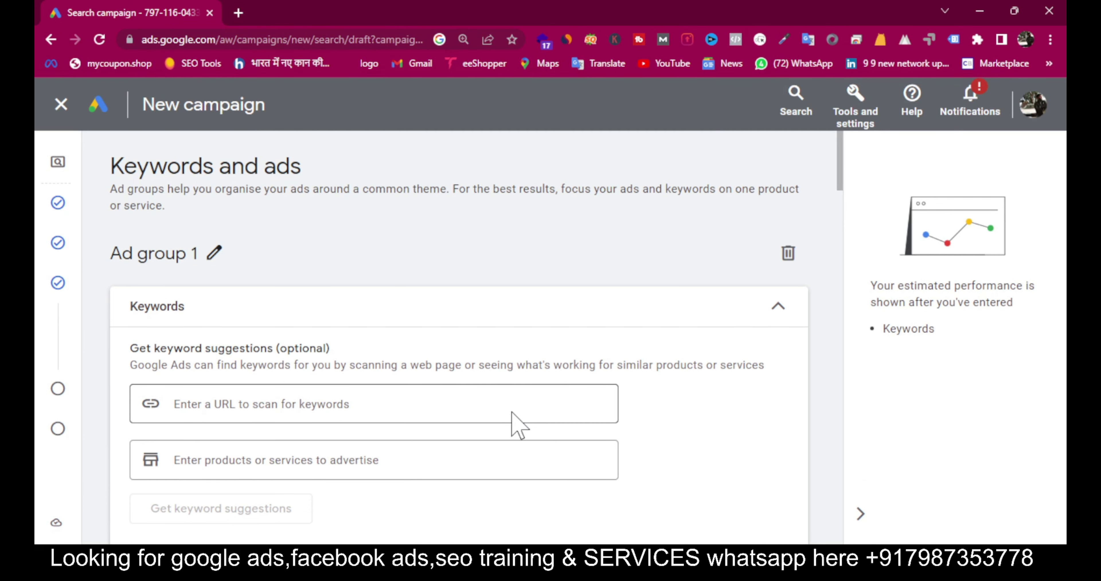
Step: Review the Broad, Phrase and Exact match notations, then place the cursor in the keywords box
scroll(518, 425, "down", 4)
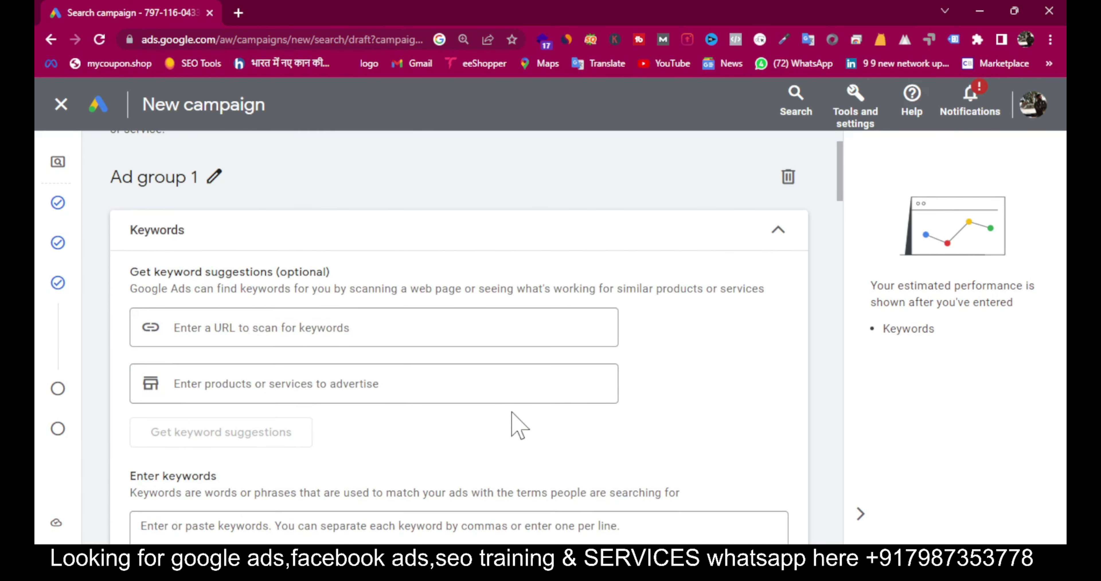
scroll(514, 413, "down", 4)
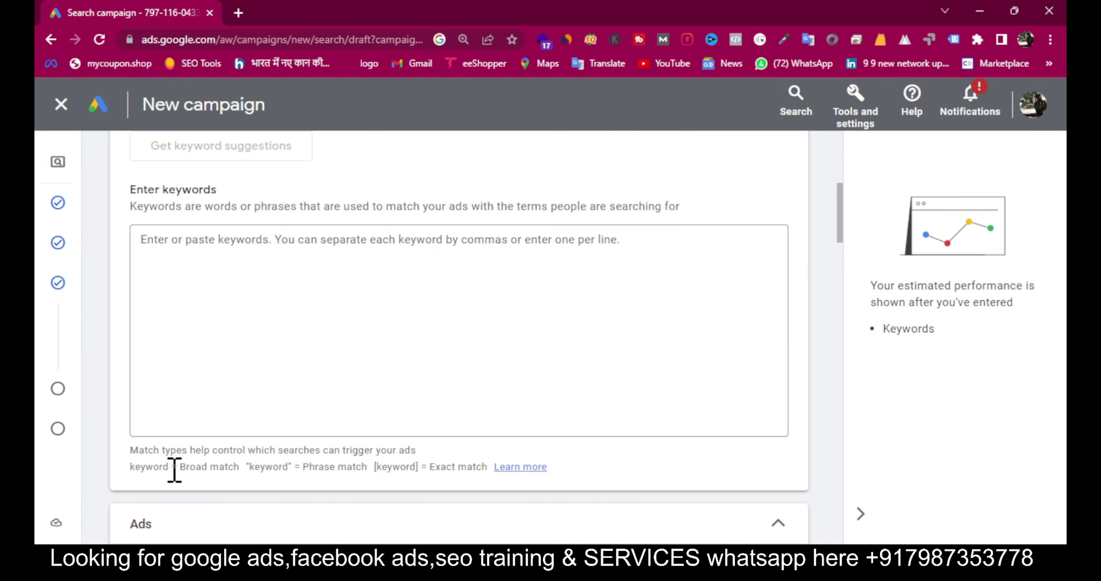
left_click_drag(173, 467, 292, 466)
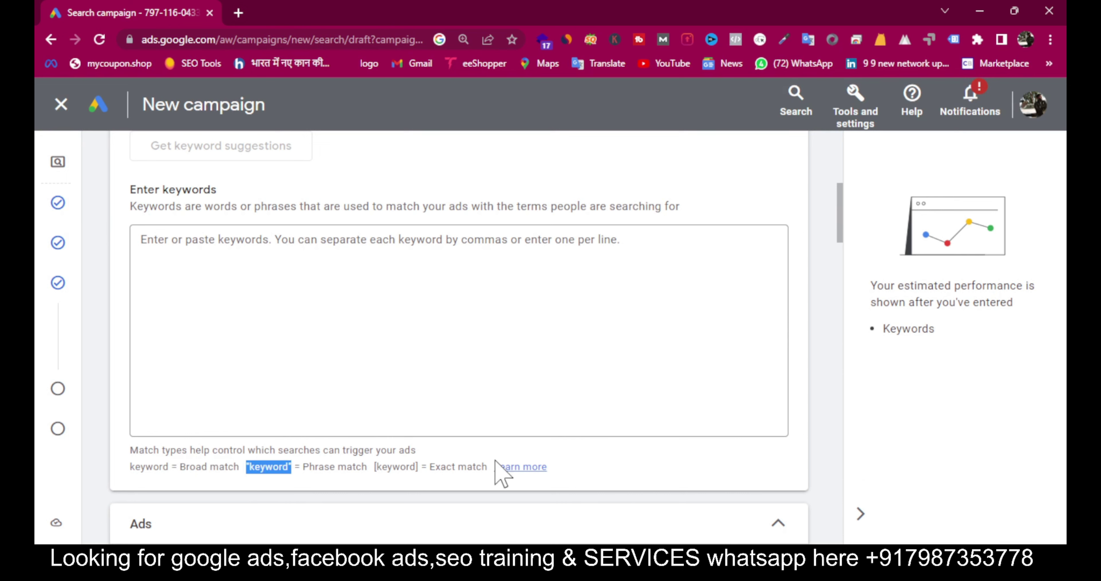
left_click_drag(374, 466, 425, 469)
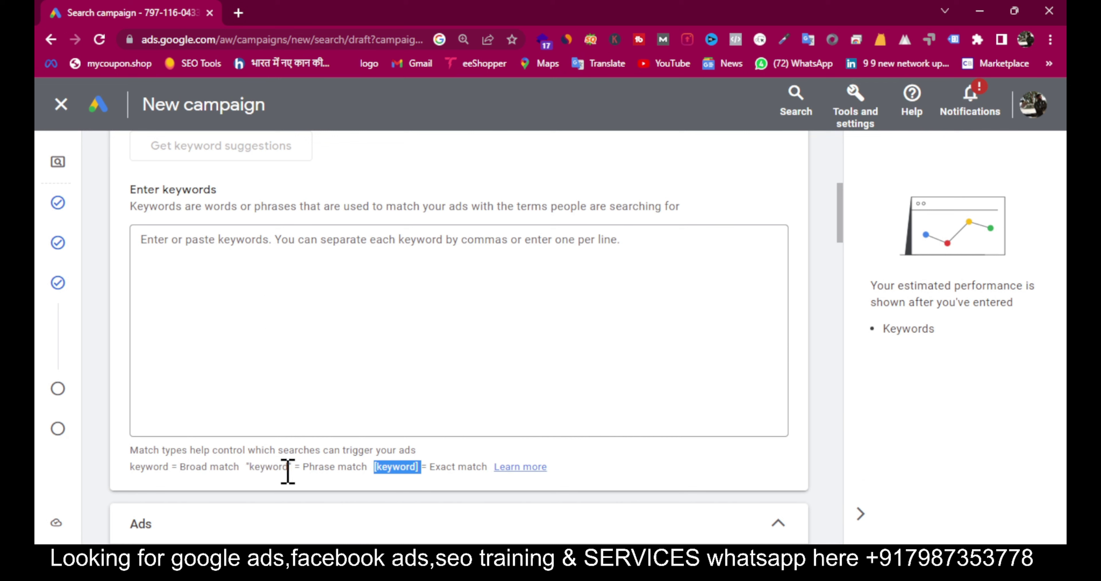
left_click_drag(287, 468, 251, 470)
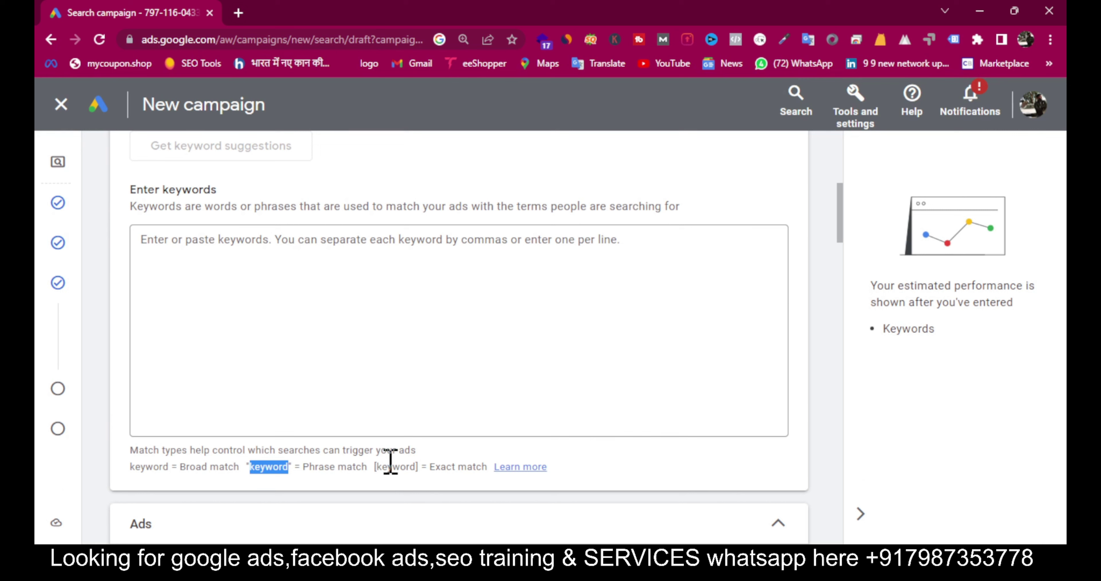
left_click(376, 467)
left_click_drag(398, 466, 421, 465)
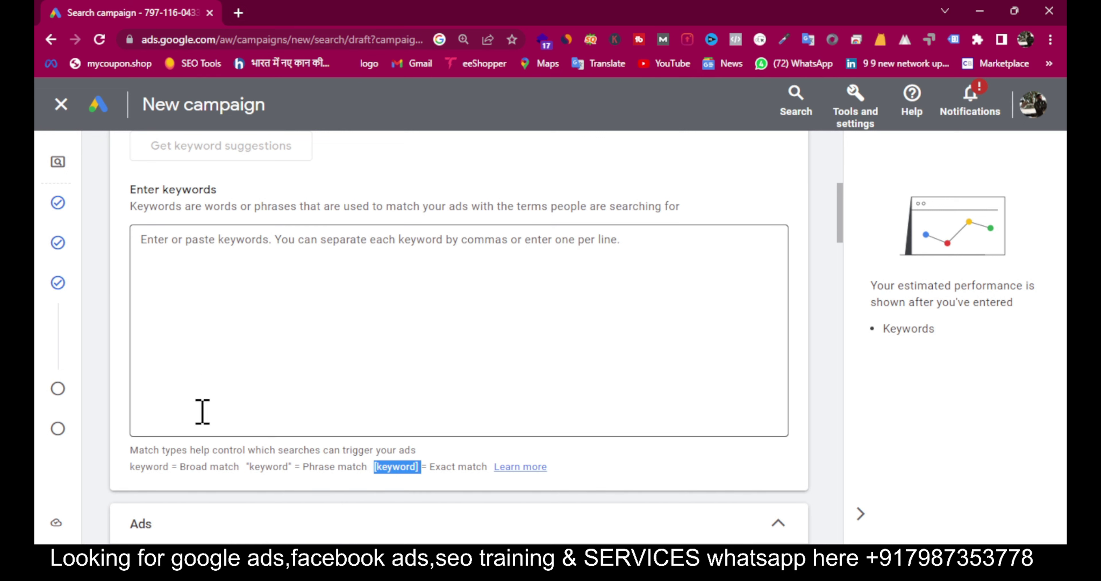
left_click_drag(181, 468, 239, 469)
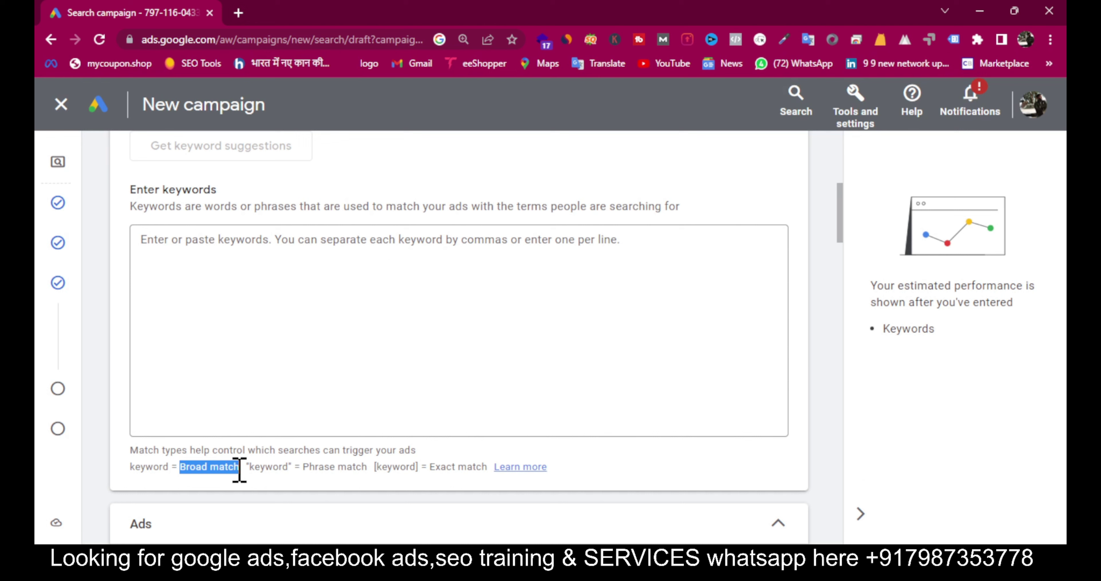
left_click(195, 250)
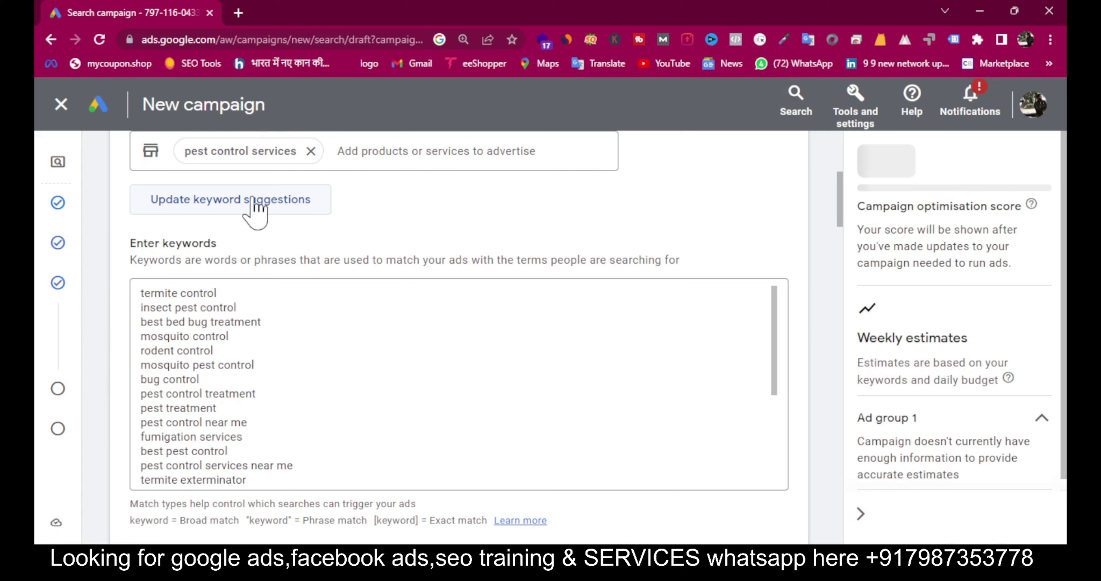
Step: Delete the termite control, insect pest control, best bed bug treatment, mosquito and rodent keywords
left_click(206, 301)
triple_click(207, 299)
key("BackSpace")
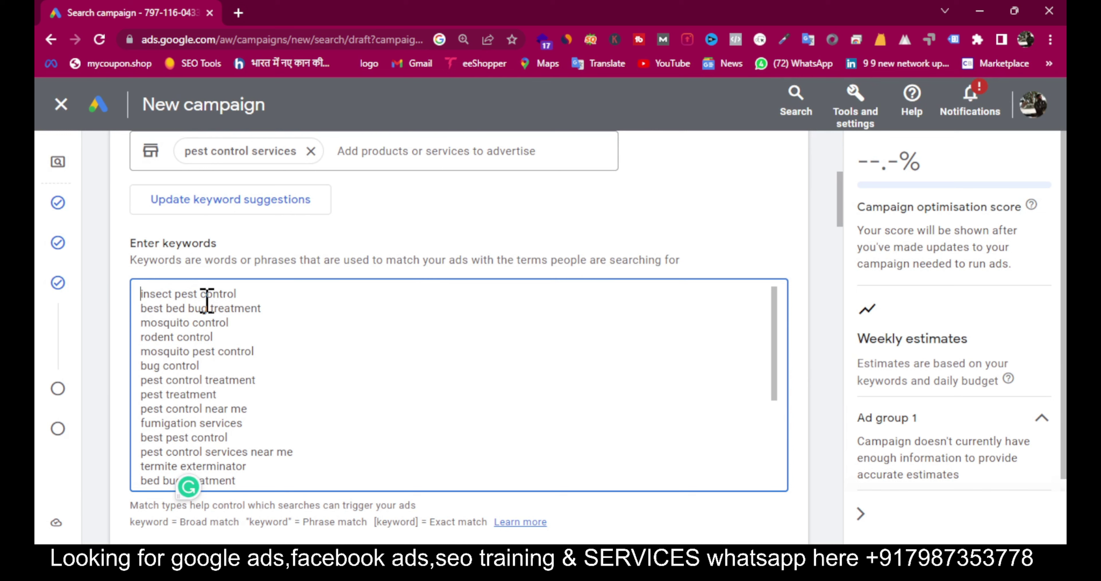
triple_click(206, 299)
key("BackSpace")
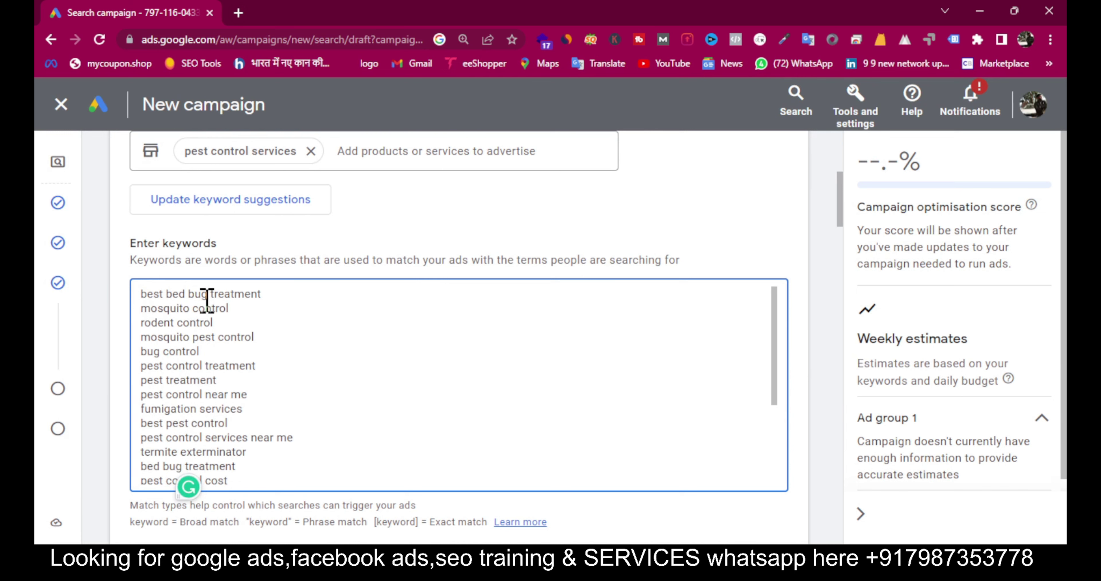
triple_click(206, 299)
key("BackSpace")
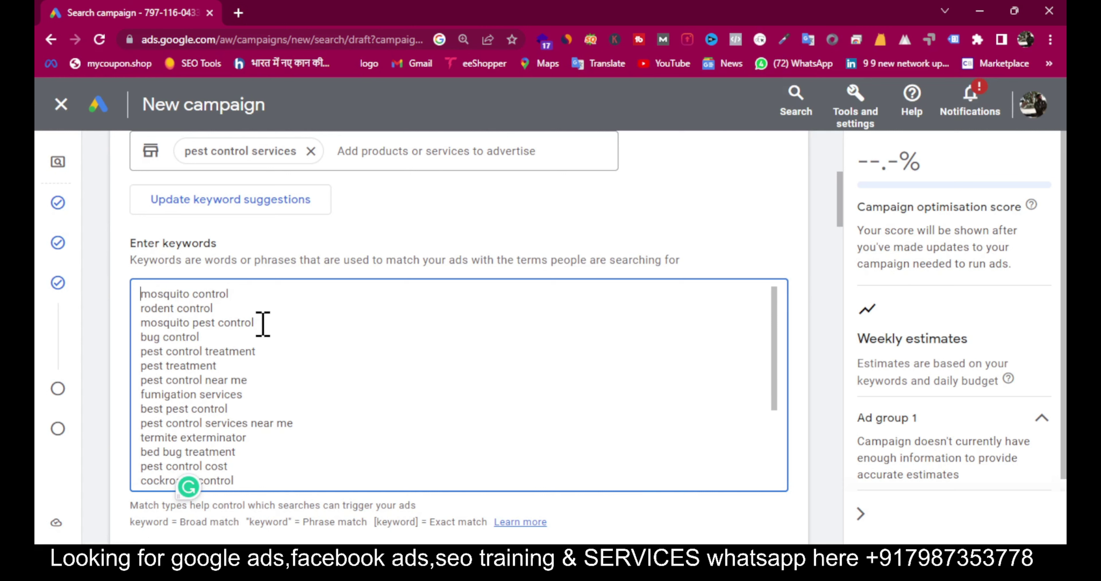
left_click_drag(263, 324, 130, 299)
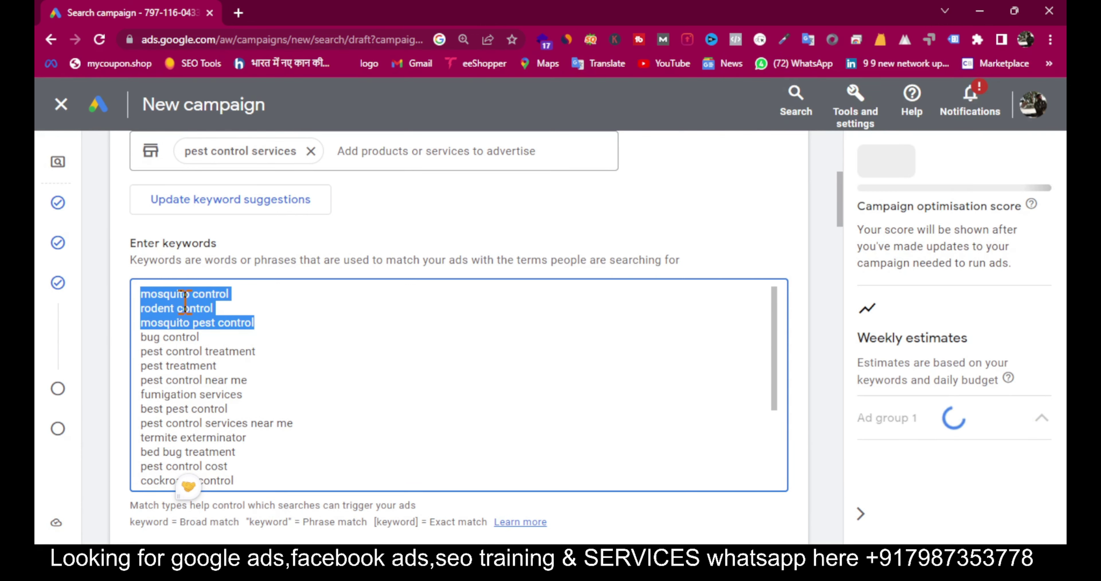
key("BackSpace")
Step: Remove 'bug control' and the blank first line so the list starts with pest control treatment
left_click(270, 323)
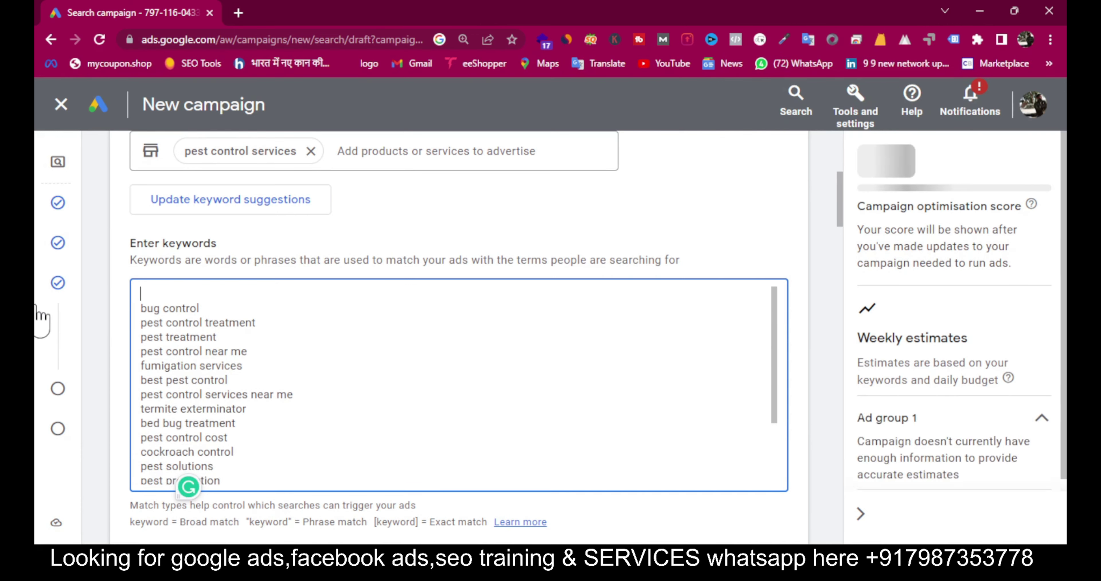
key("ctrl+shift+Home")
left_click(197, 311)
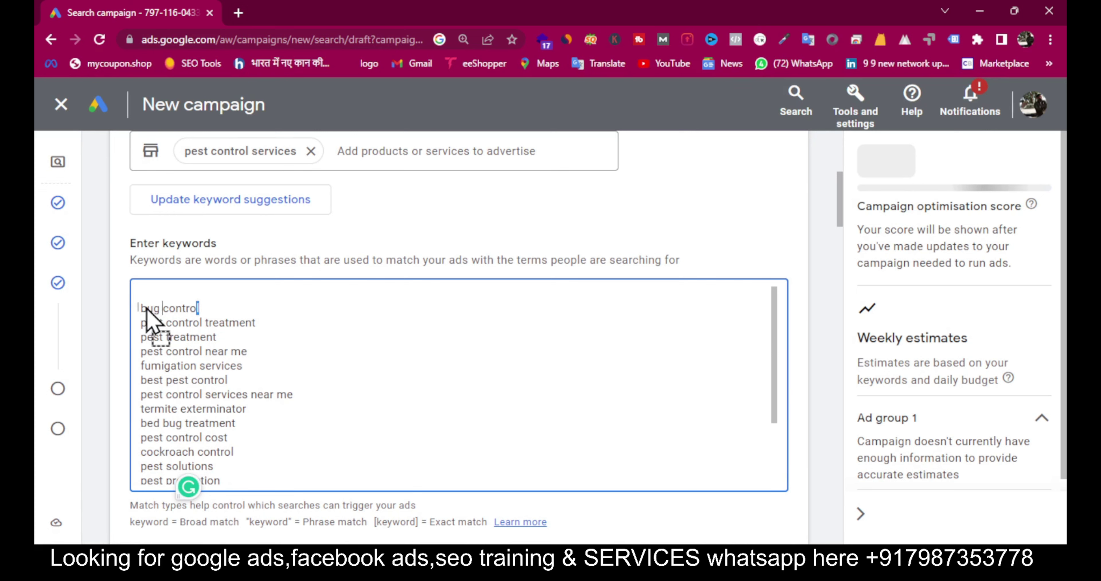
mouse_move(201, 307)
left_mouse_down()
mouse_move(152, 311)
mouse_move(209, 304)
left_mouse_up()
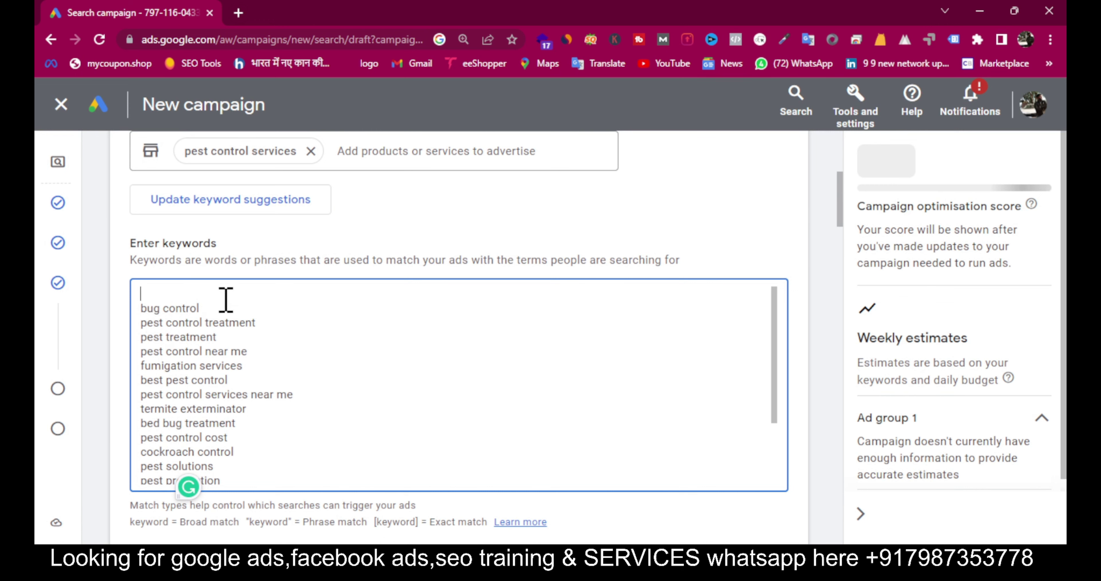
left_click(145, 294)
left_click(239, 306, "shift")
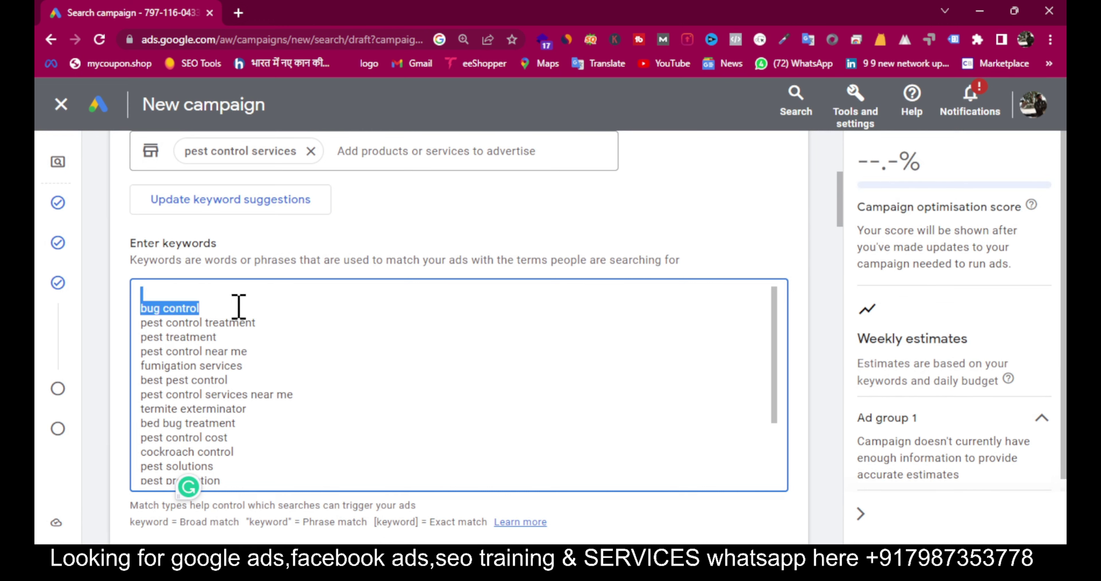
key("BackSpace")
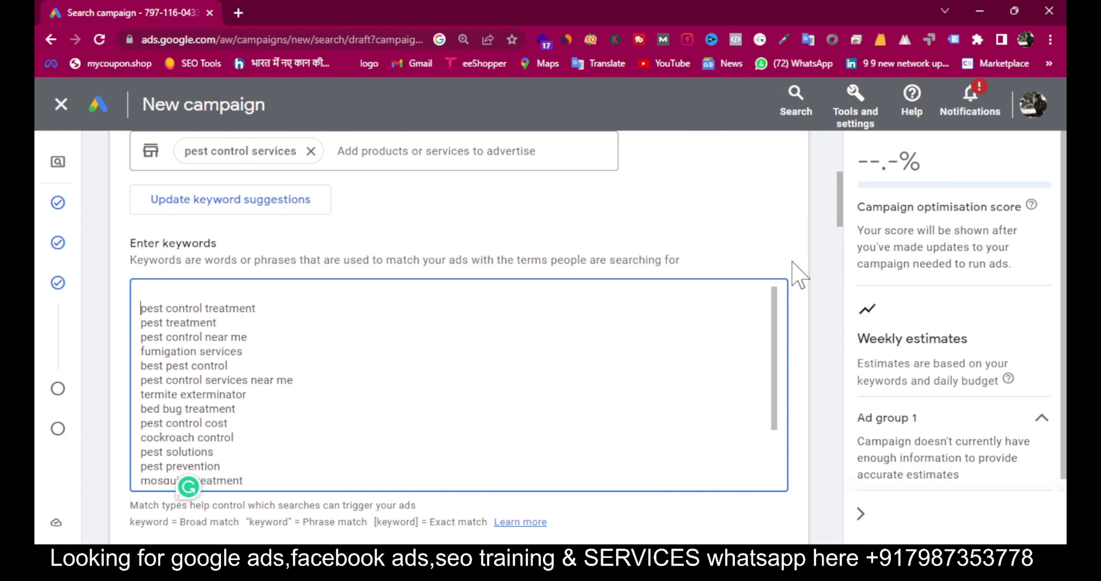
key("BackSpace")
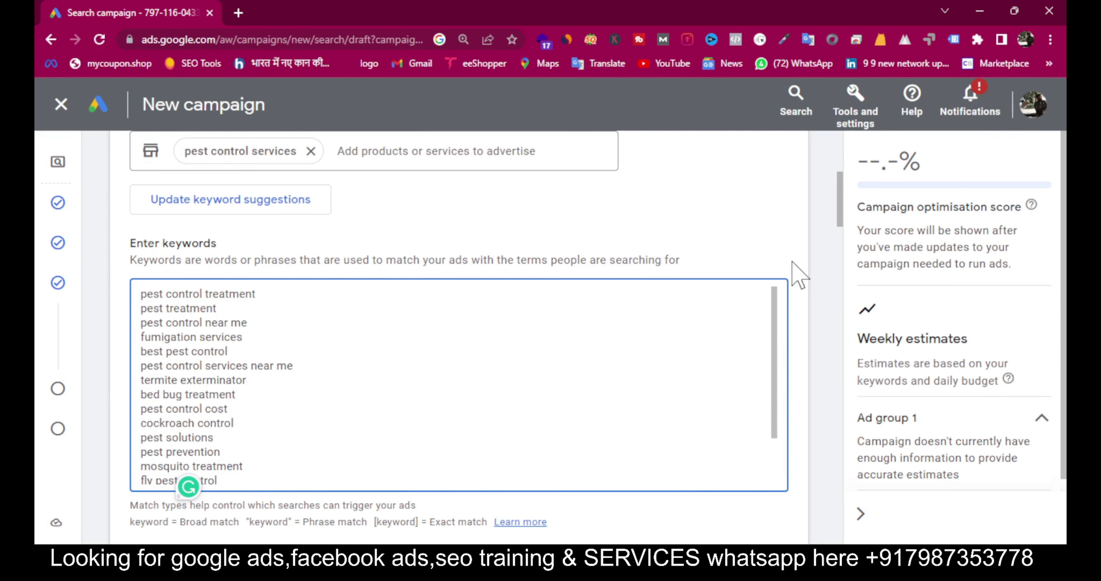
Step: Discard the unfinished ad draft and proceed to the Budget step
scroll(769, 299, "down", 3)
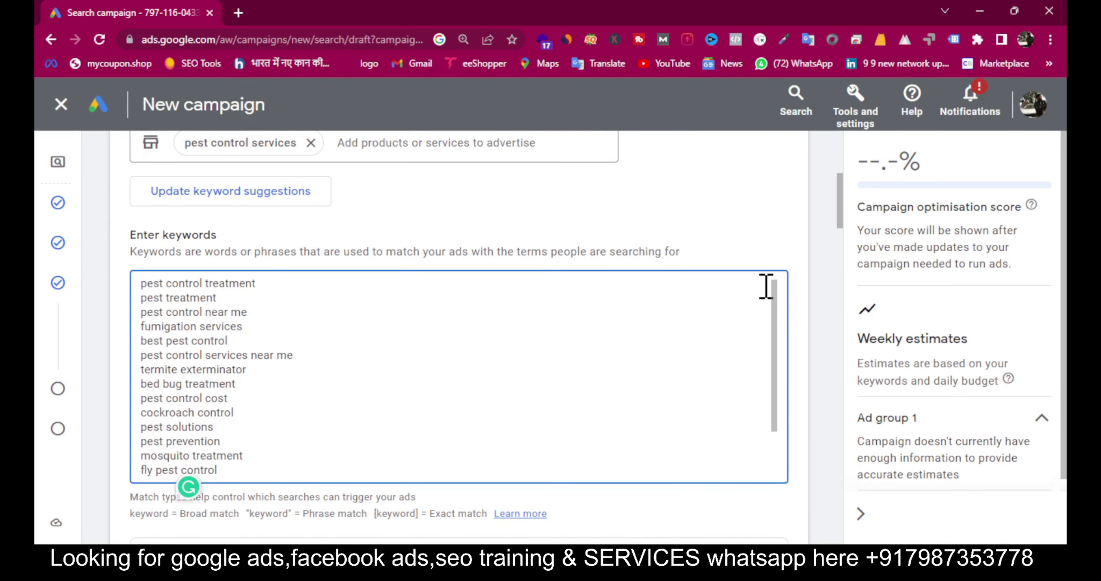
scroll(838, 362, "down", 10)
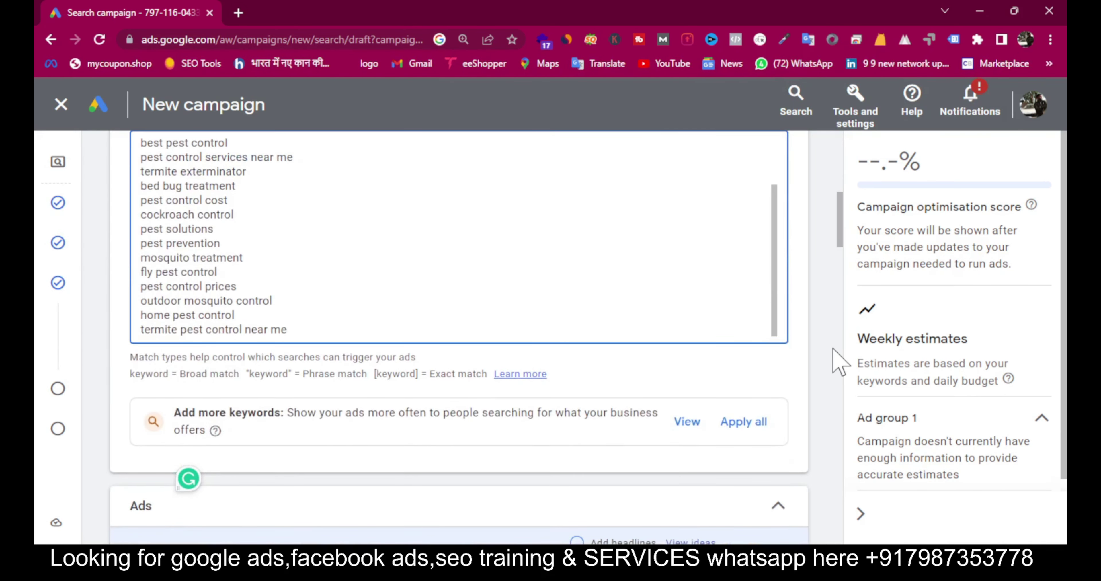
scroll(838, 362, "down", 10)
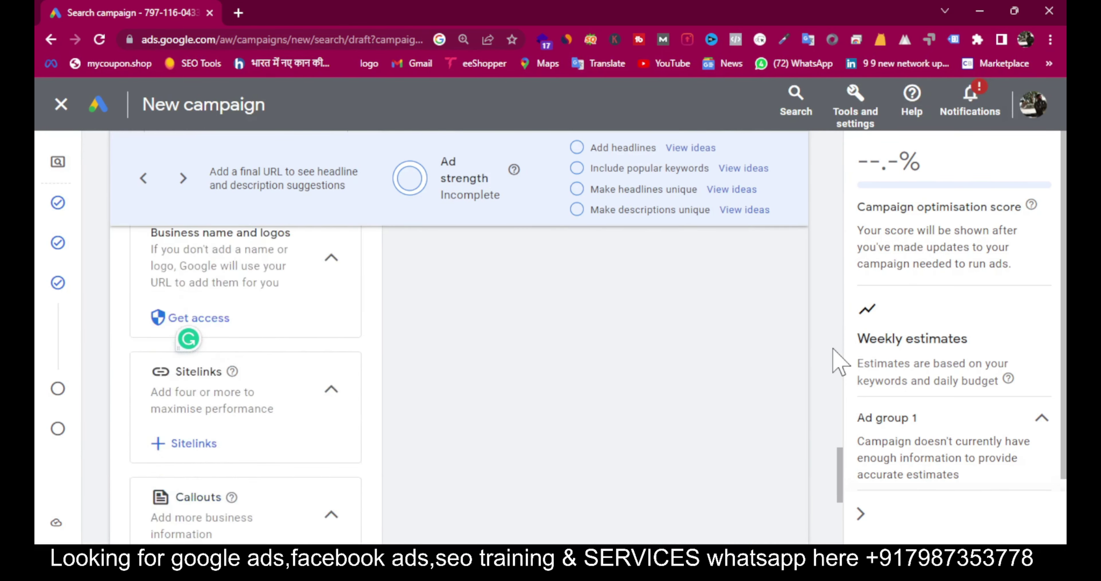
left_click(205, 443)
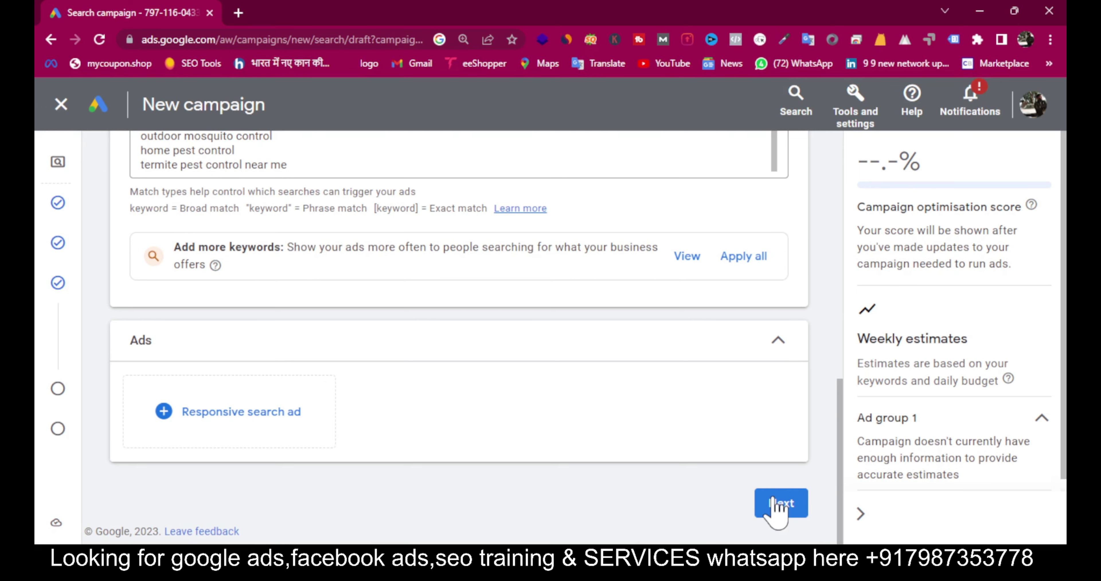
left_click(775, 506)
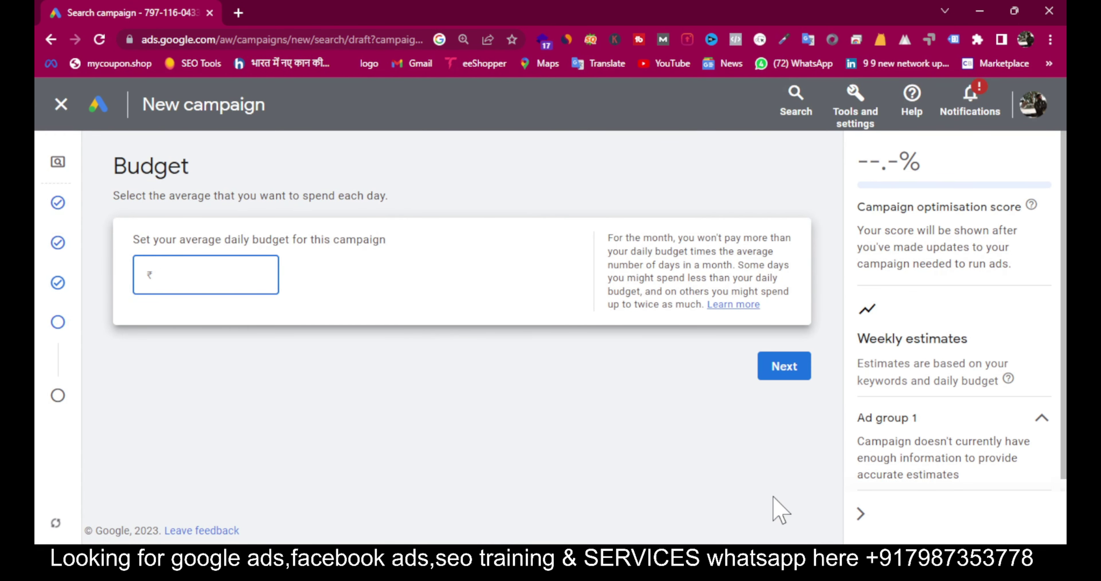
Step: Set the campaign's average daily budget to ₹500 and continue to the review page
type("6")
key("BackSpace")
type("500")
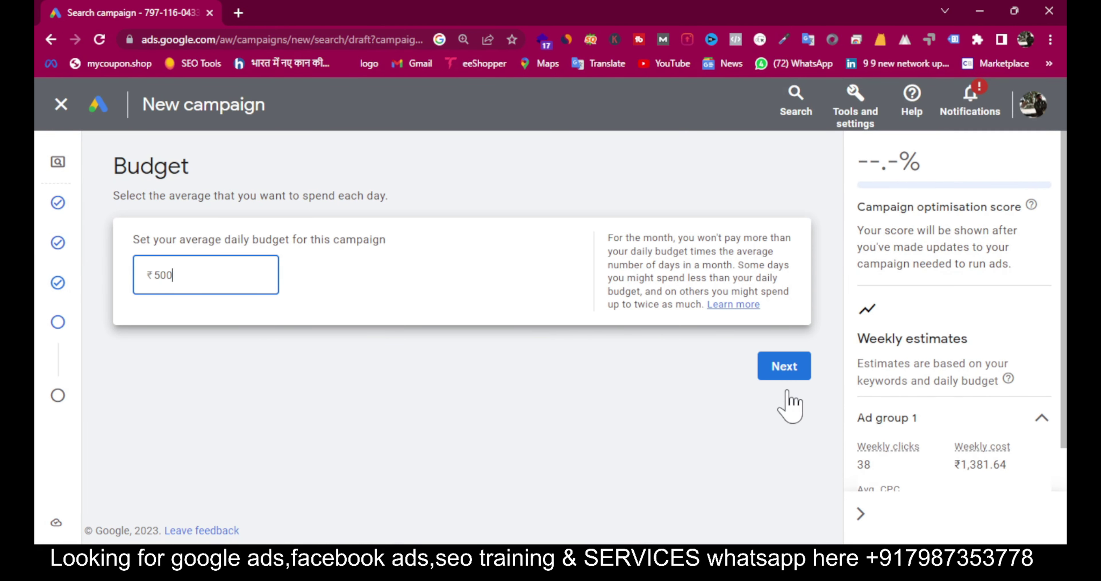
left_click(785, 368)
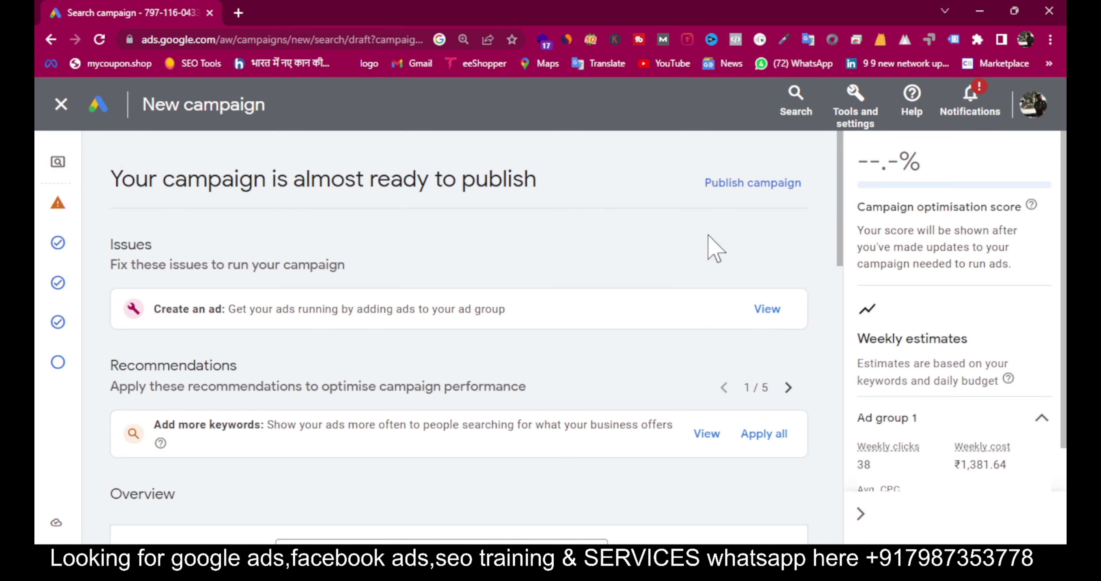
Step: Publish the call ad demo campaign, confirming even though it can't run ads yet
left_click(738, 182)
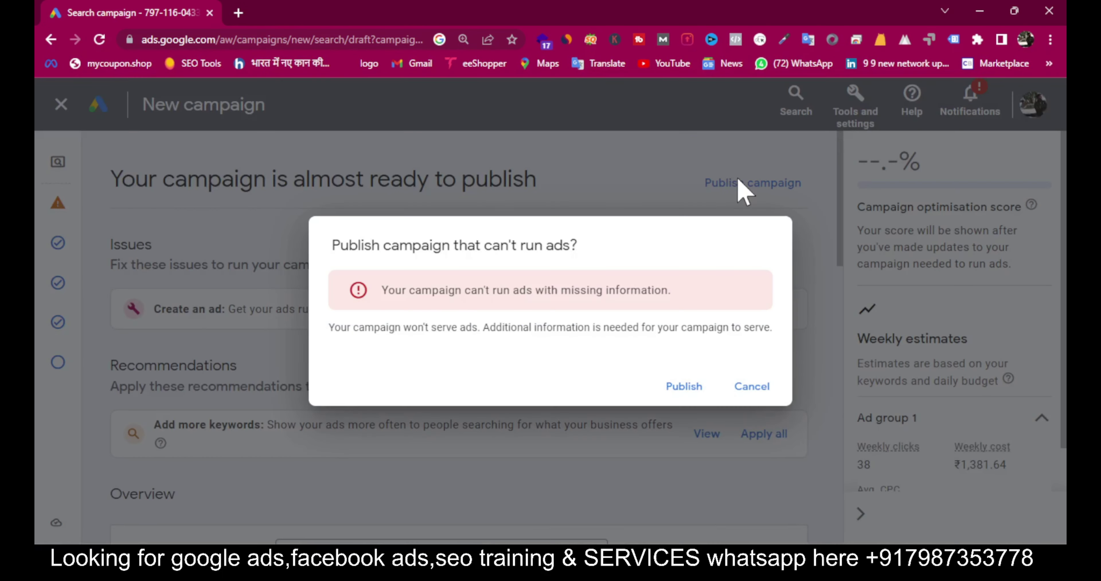
left_click(683, 387)
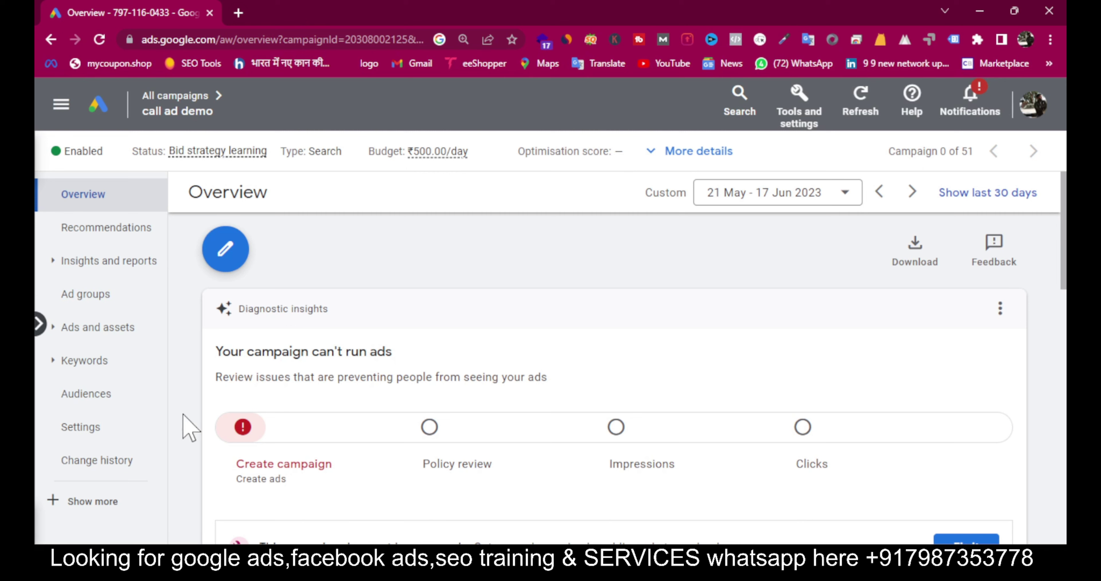
Step: Start a new call ad in the campaign's Ads list, assigned to Ad group 1
left_click(90, 329)
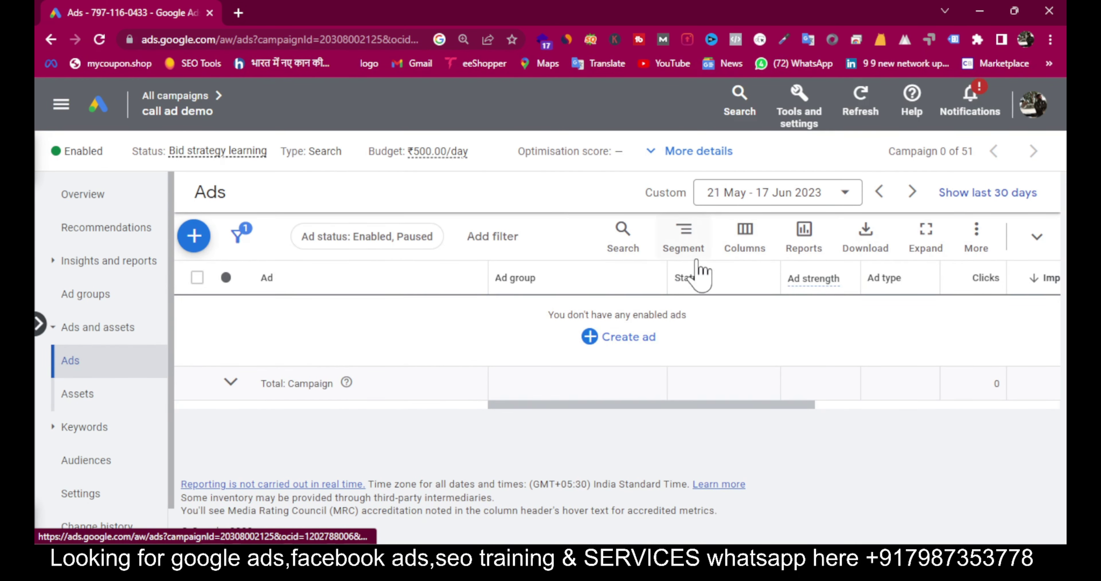
left_click(615, 342)
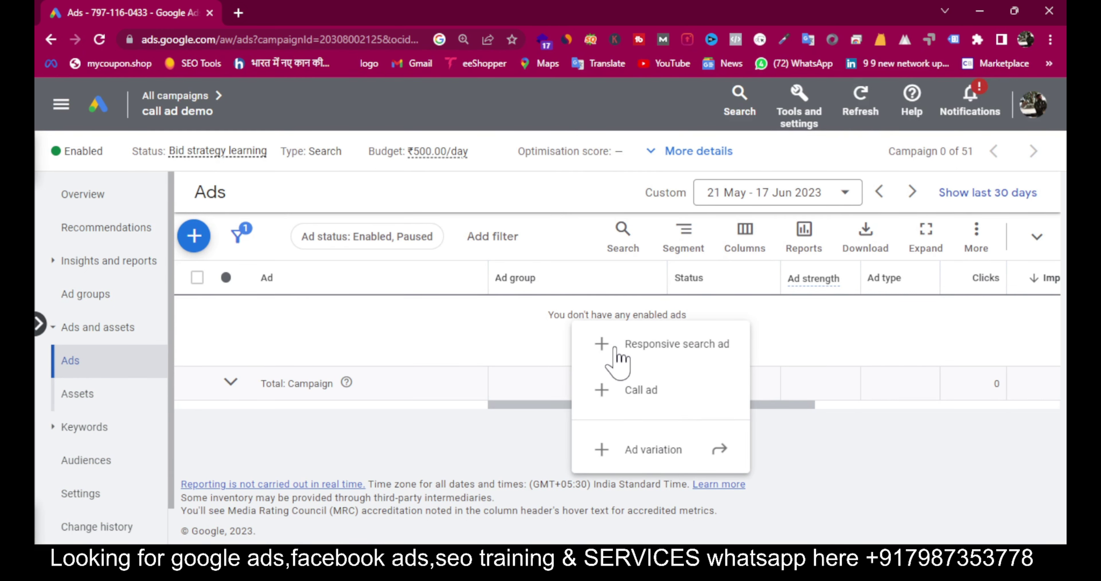
left_click(635, 388)
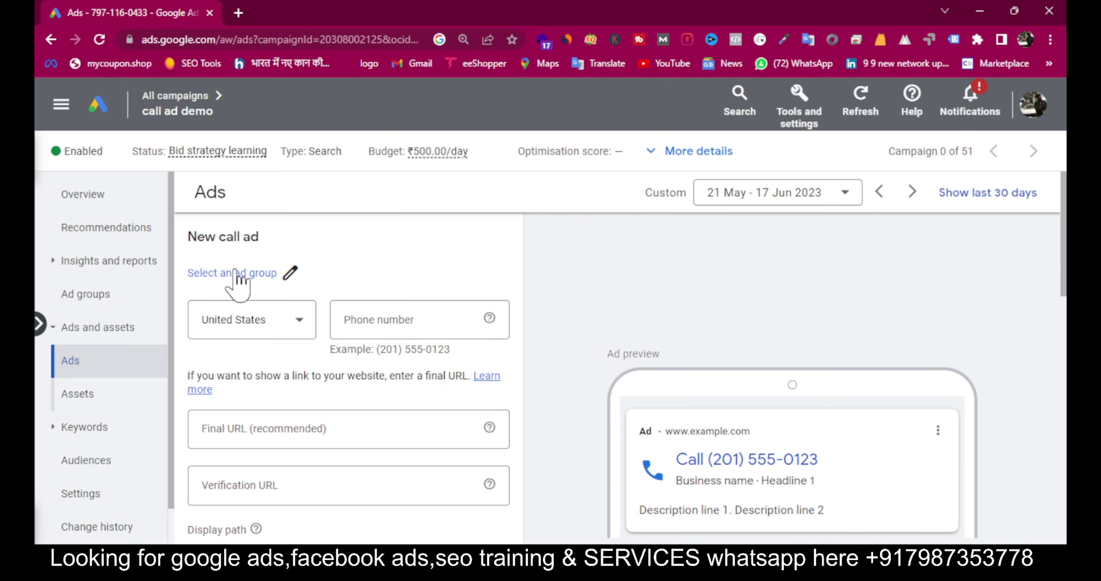
left_click(244, 274)
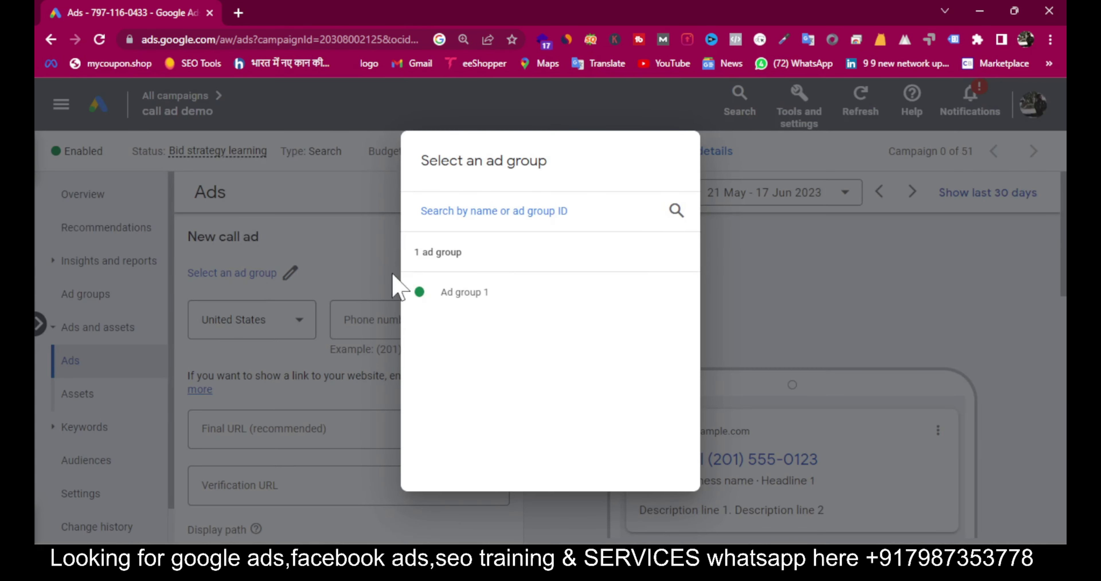
left_click(444, 292)
Step: Set the call ad's phone country to India and enter the business phone number
left_click_drag(179, 376, 267, 331)
left_click(267, 328)
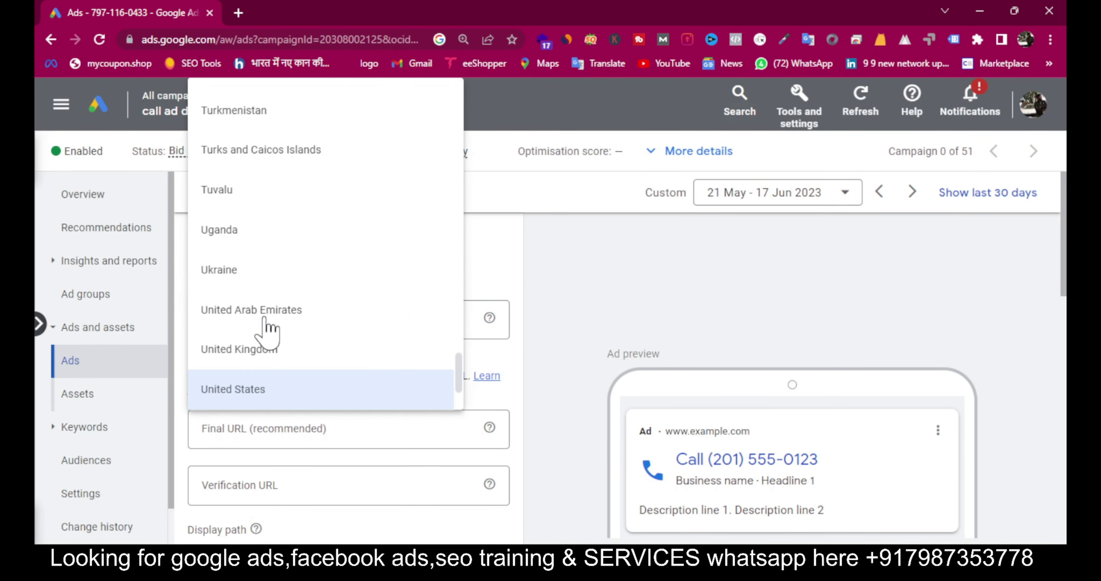
scroll(268, 331, "down", 2)
scroll(267, 331, "up", 15)
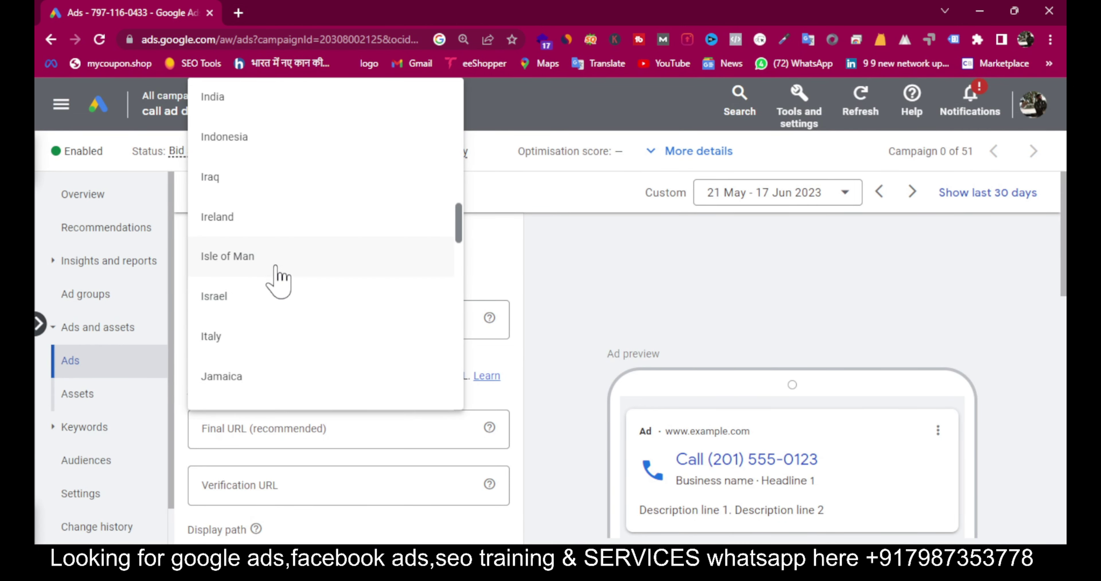
left_click(274, 109)
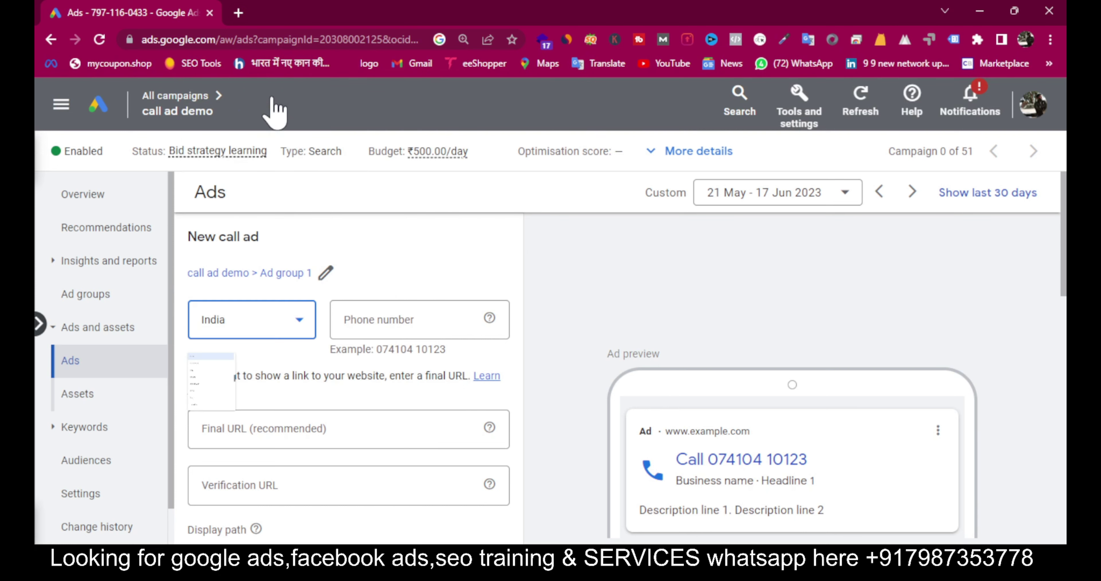
left_click(381, 333)
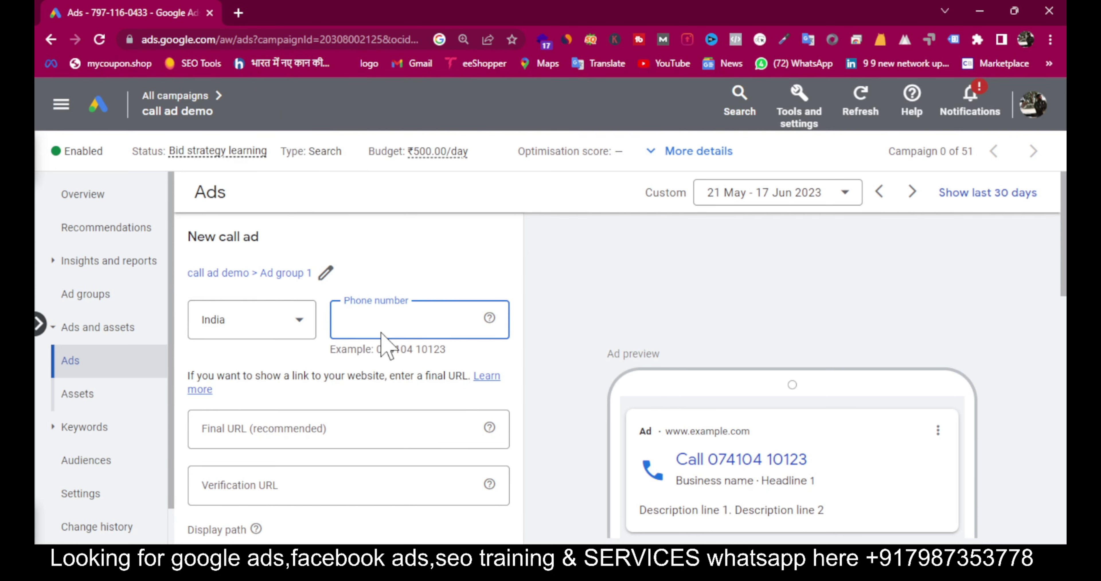
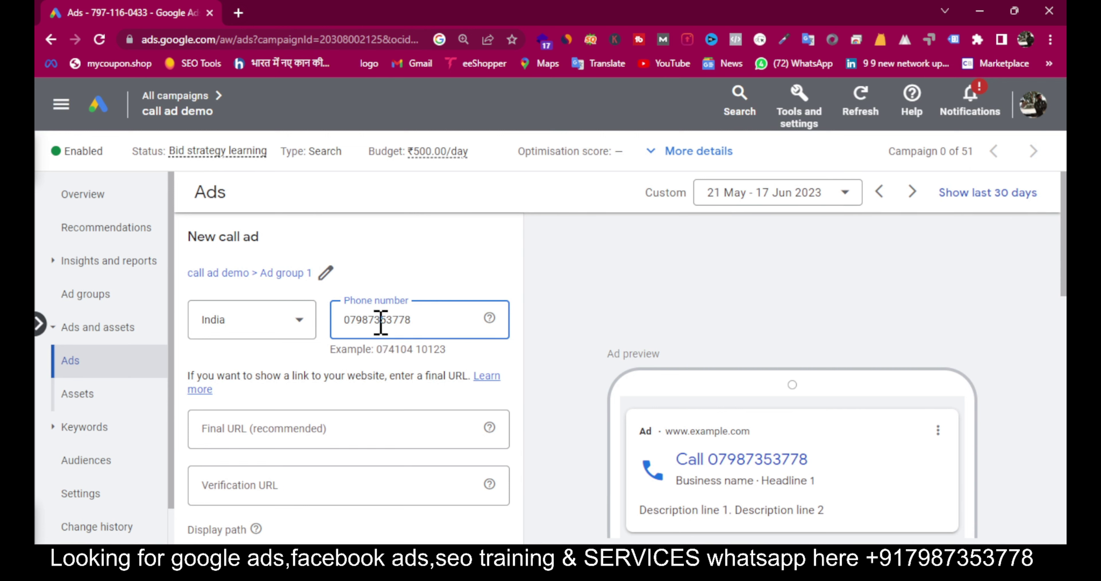
left_click(381, 319)
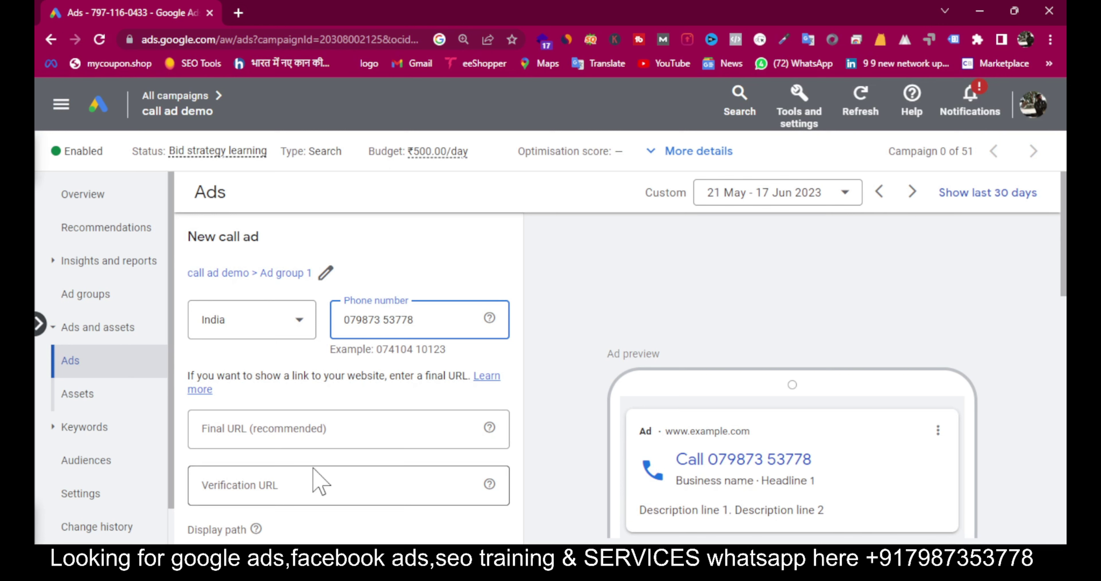
left_click(296, 490)
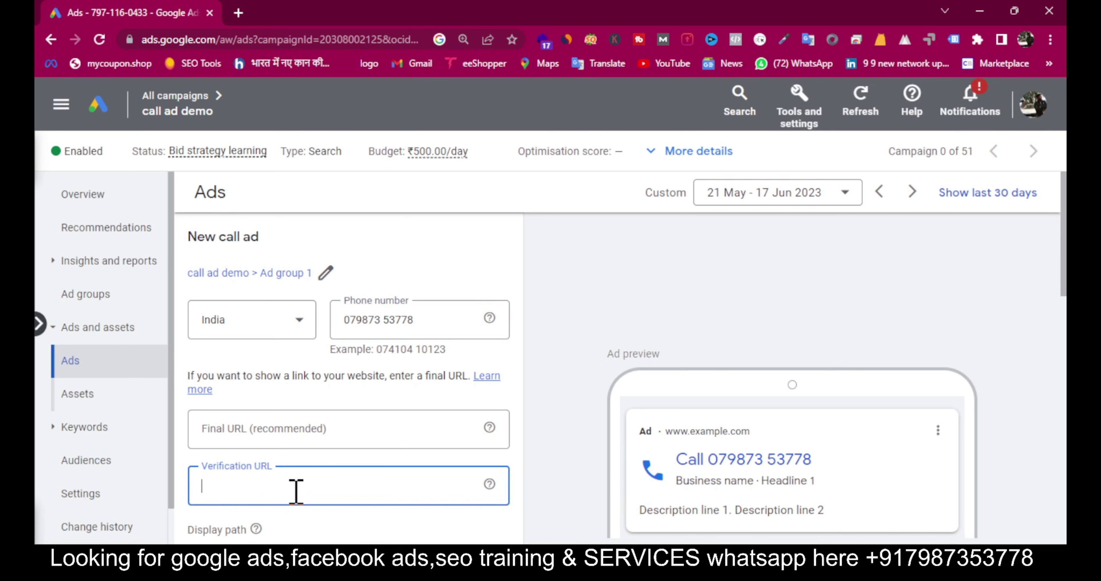
left_click(238, 13)
type("digitalshivam.co")
key("ctrl+a")
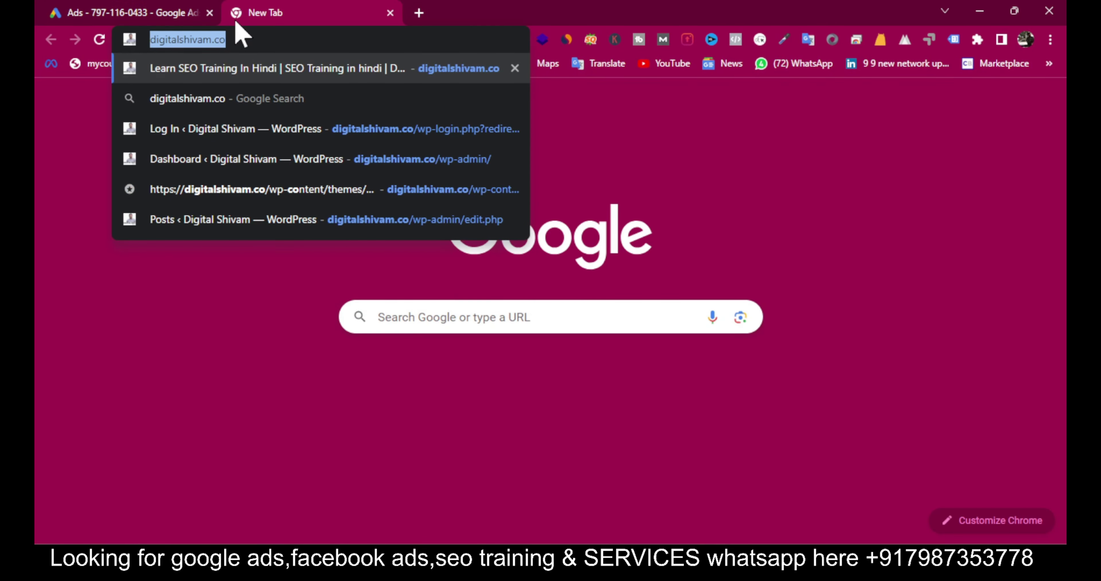
key("ctrl+c")
left_click(142, 5)
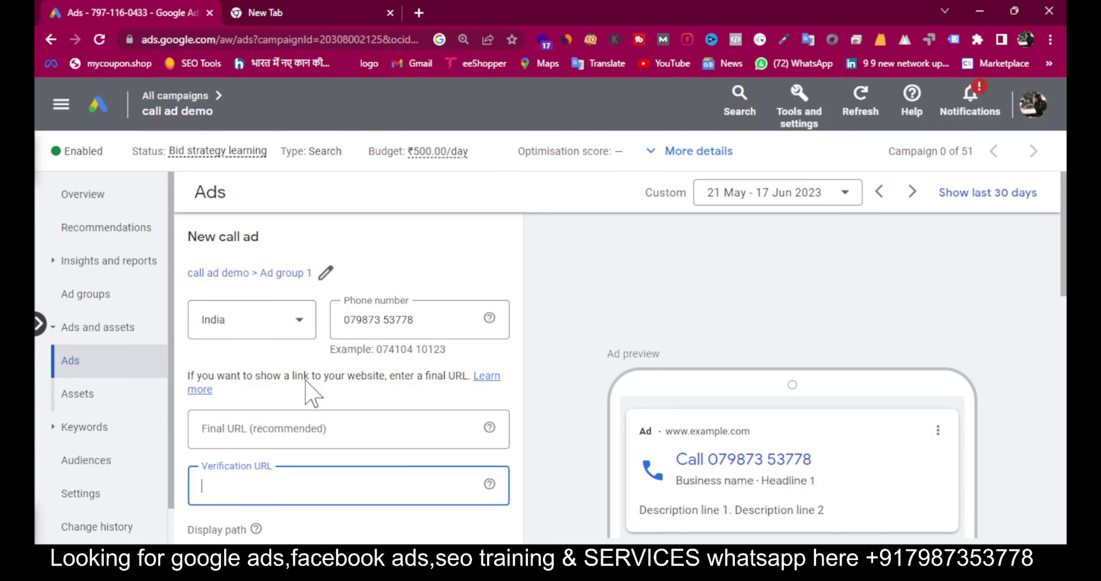
key("ctrl+v")
Step: Paste the site address into Final URL, then clear it so Final URL stays empty
left_click(250, 433)
key("ctrl+v")
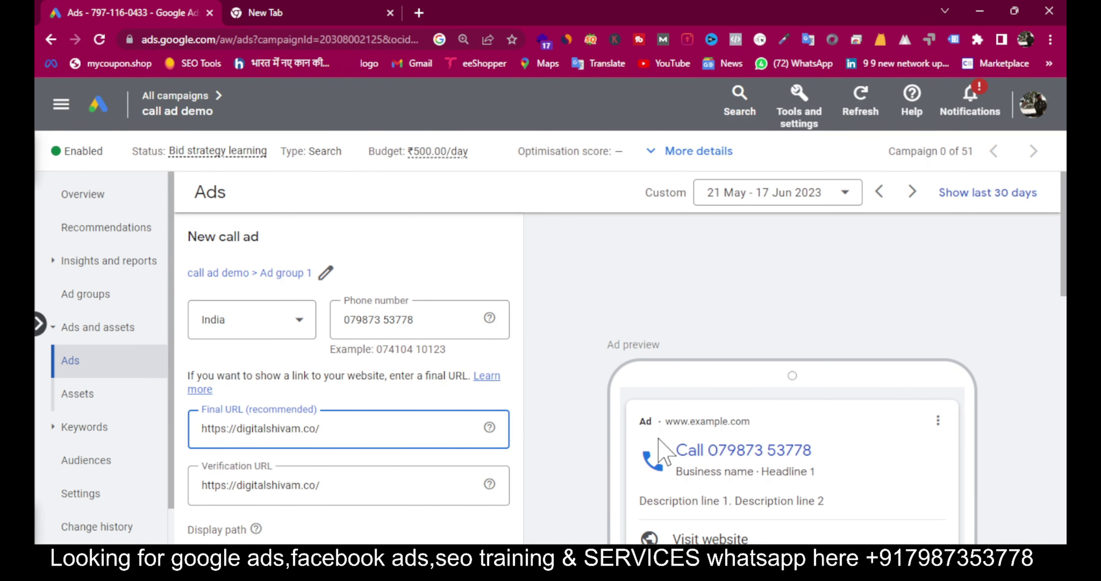
scroll(662, 427, "down", 1)
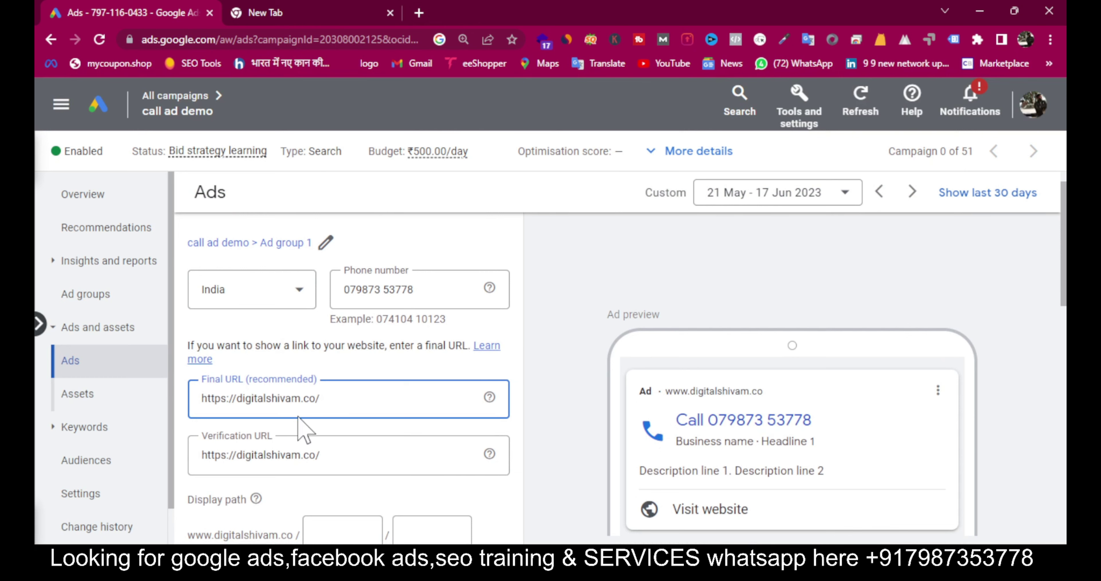
left_click_drag(346, 509, 342, 433)
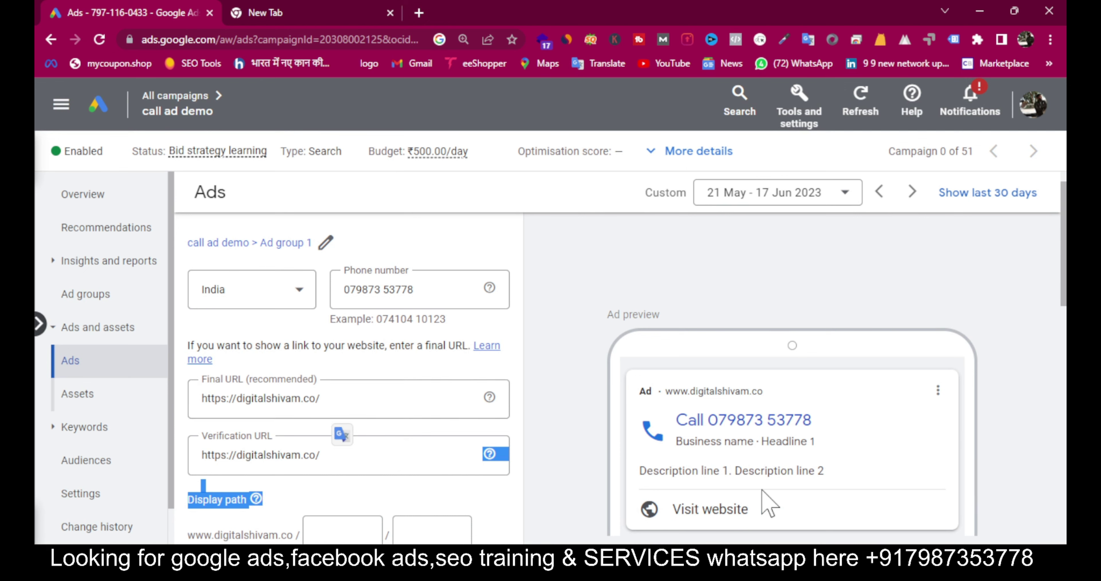
triple_click(367, 400)
key("BackSpace")
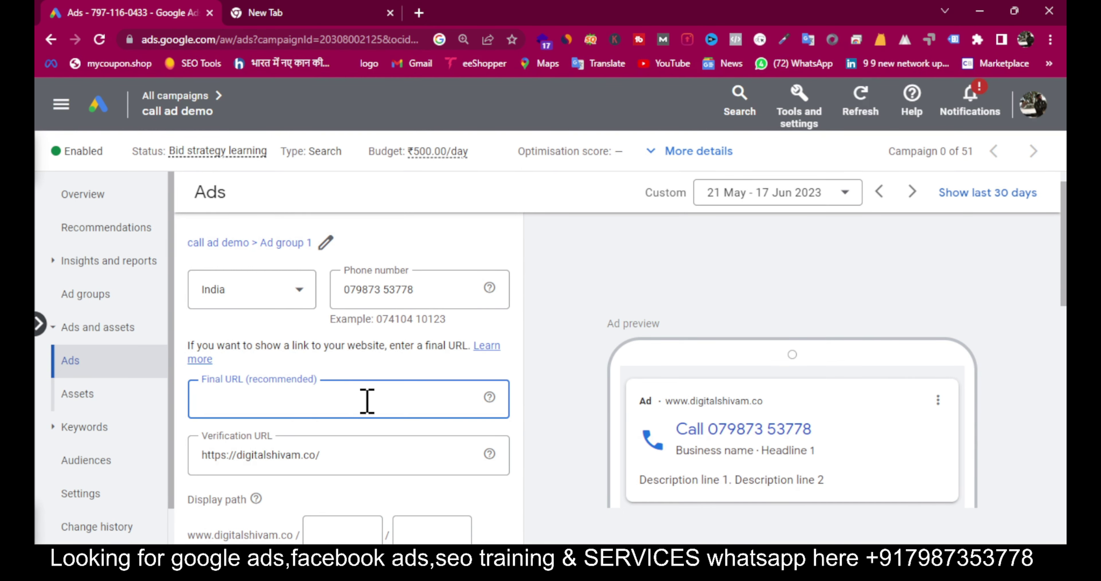
Step: Set the call ad's display path to pest/control
scroll(367, 401, "down", 3)
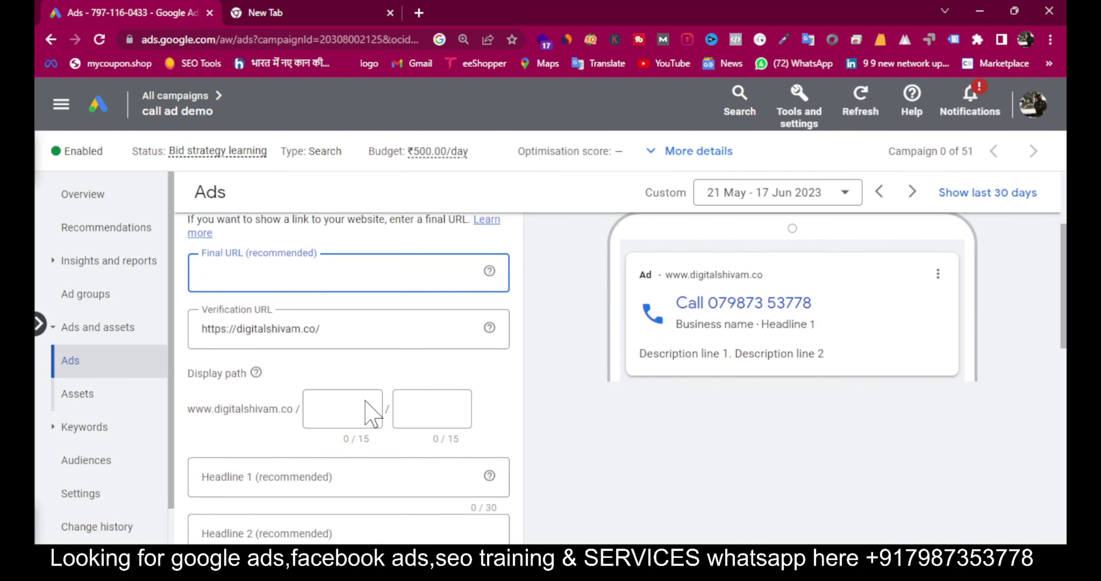
left_click(350, 400)
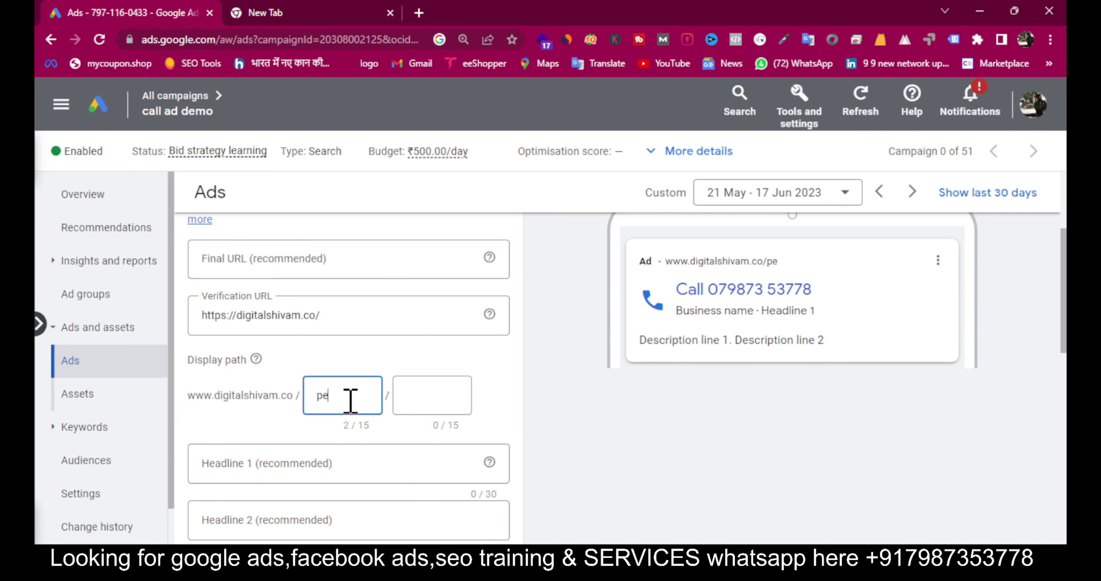
left_click(408, 395)
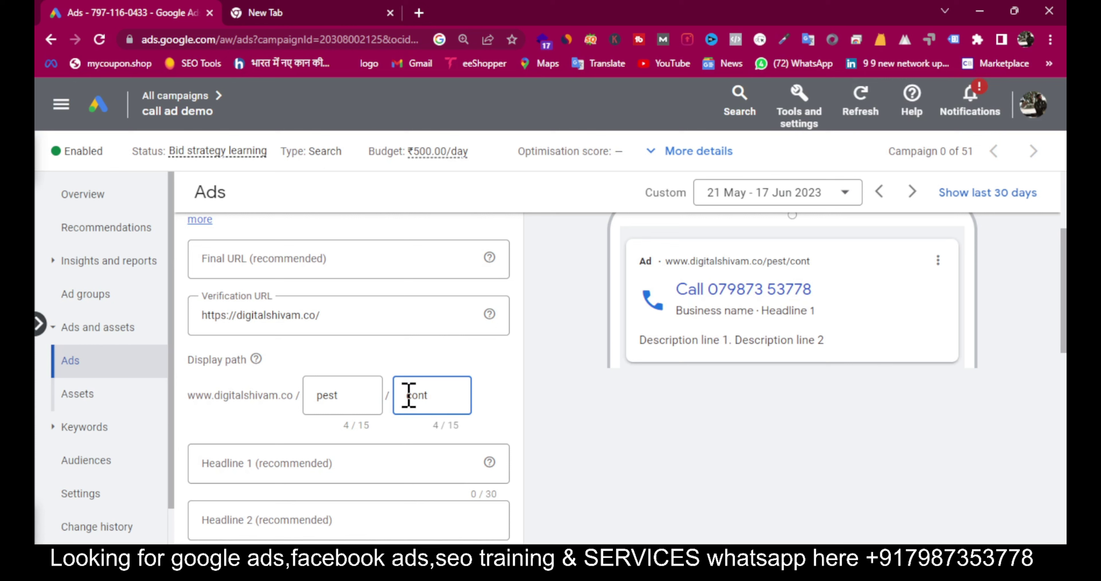
type("ol")
Step: Enter headlines 'Call today for pest control' and 'BEst pest control services'
left_click(274, 467)
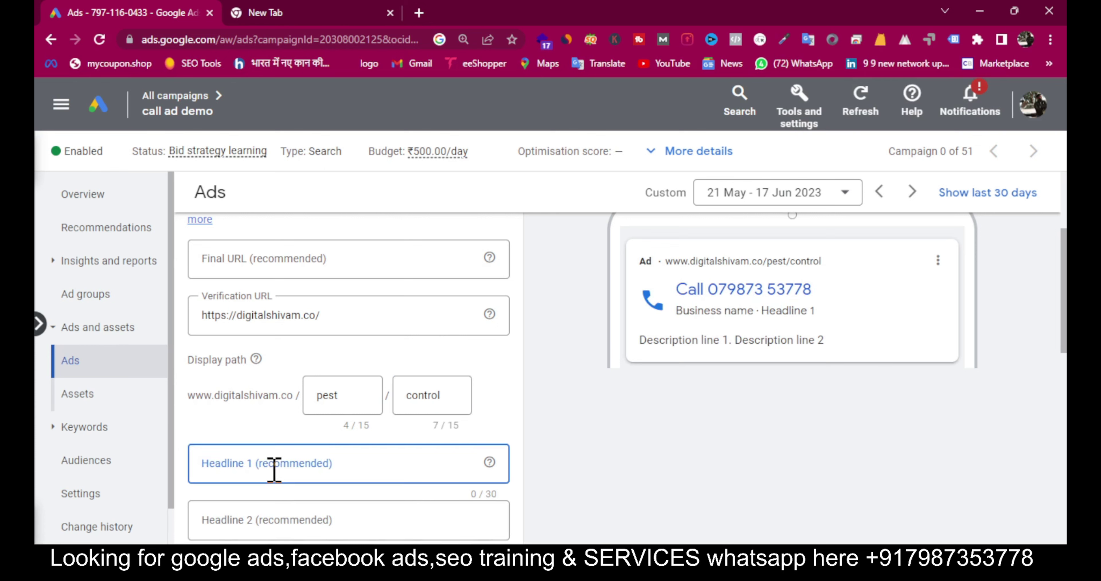
type("Call")
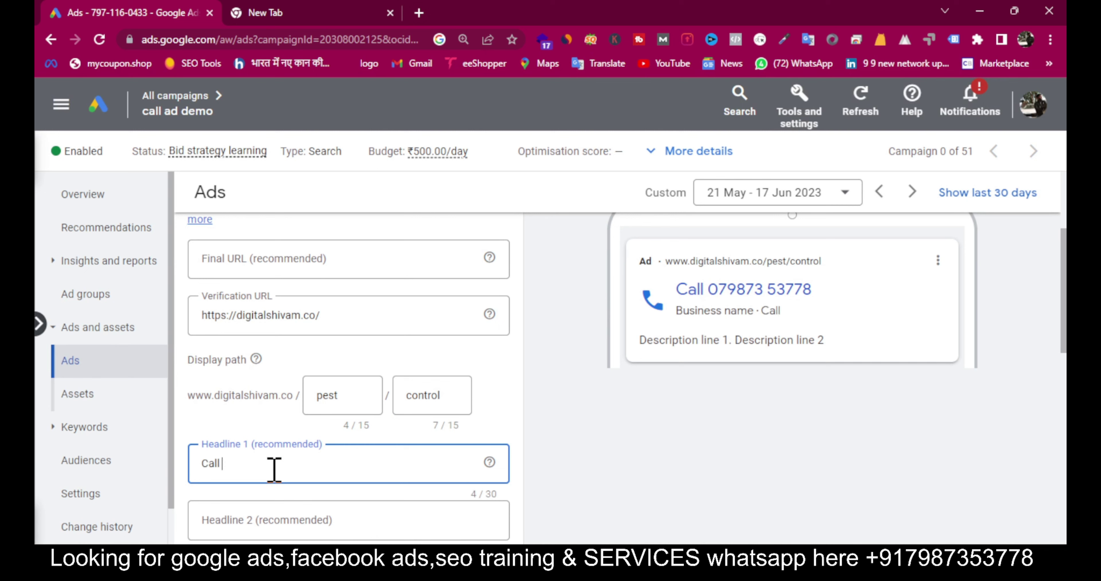
type(" today for pe")
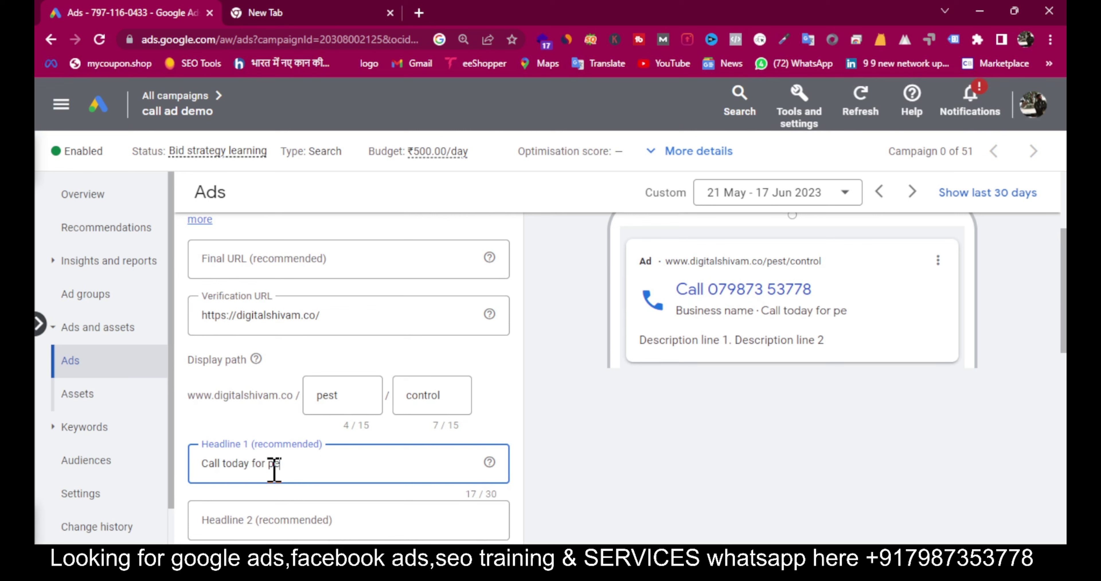
type("st contro")
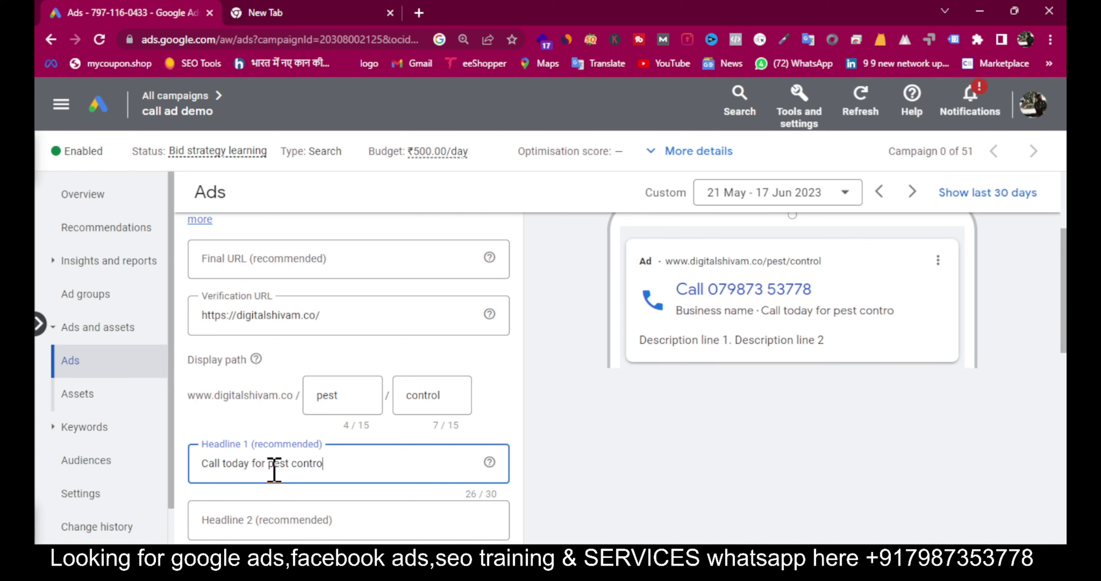
type("l")
left_click(237, 518)
type("V")
key("BackSpace")
type("BEst ")
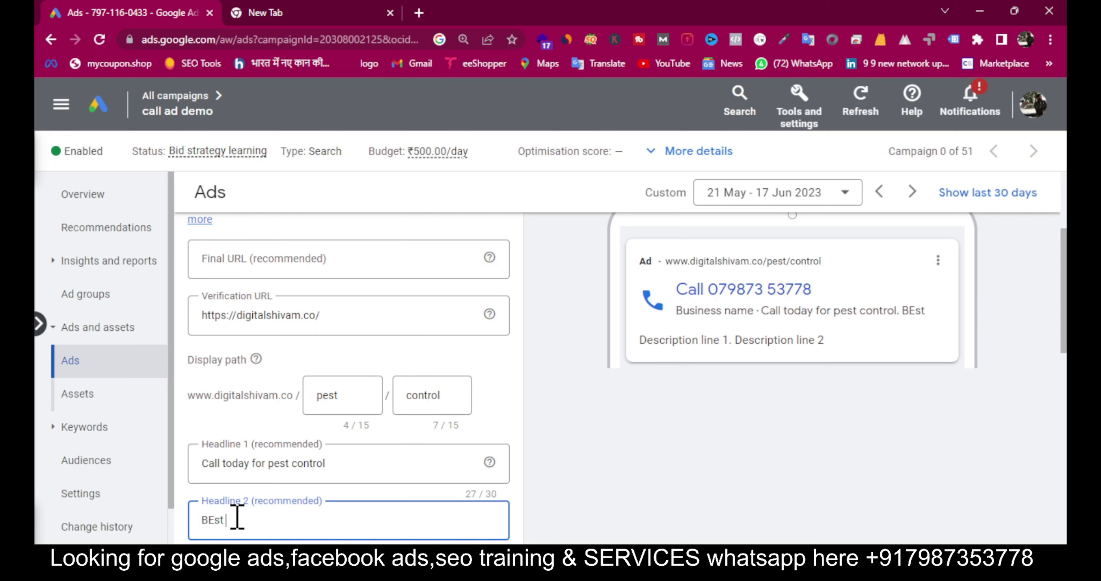
type("pest control servises")
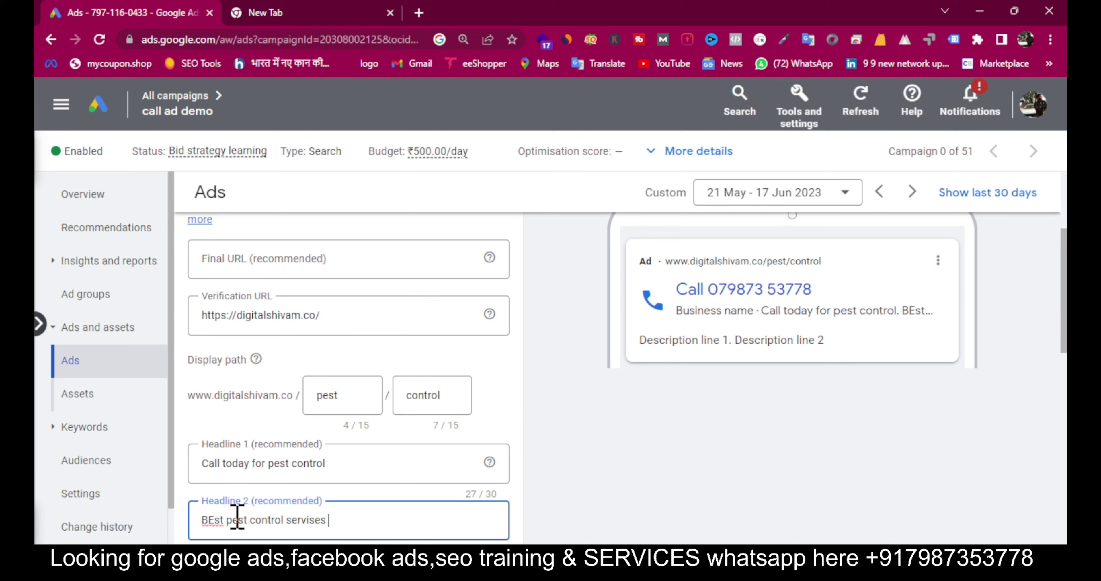
key("BackSpace")
key("BackSpace")
key("BackSpace")
key("BackSpace")
key("BackSpace")
type("ices")
scroll(496, 533, "down", 1)
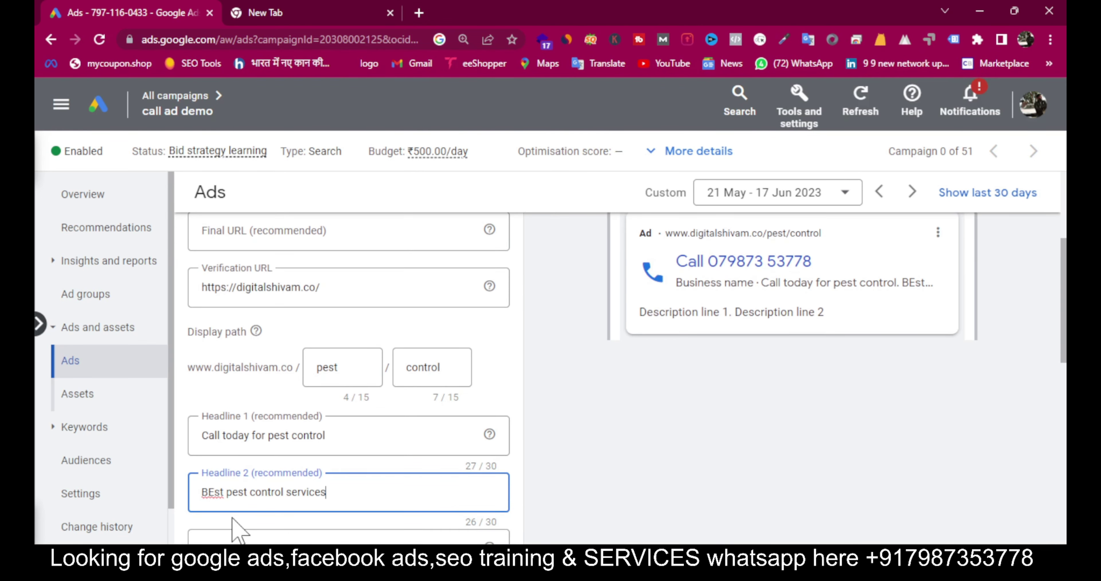
Step: Correct Headline 2 to read 'Best pest control services'
left_click(215, 492)
key("BackSpace")
type("e")
Step: Enter 'digital shivam' as the call ad's business name
scroll(215, 500, "down", 4)
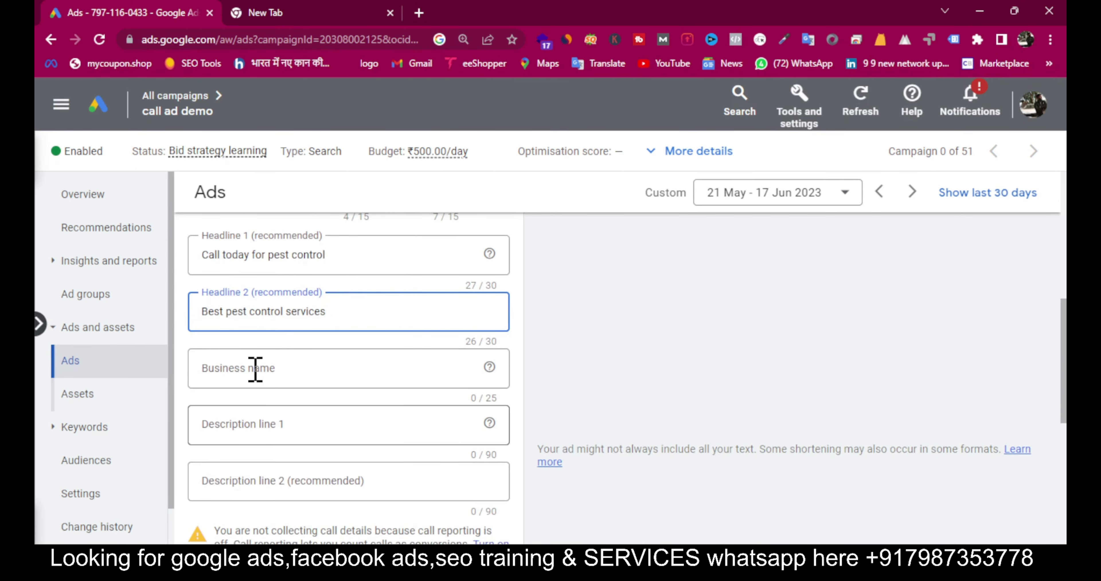
left_click(255, 369)
type("digitals")
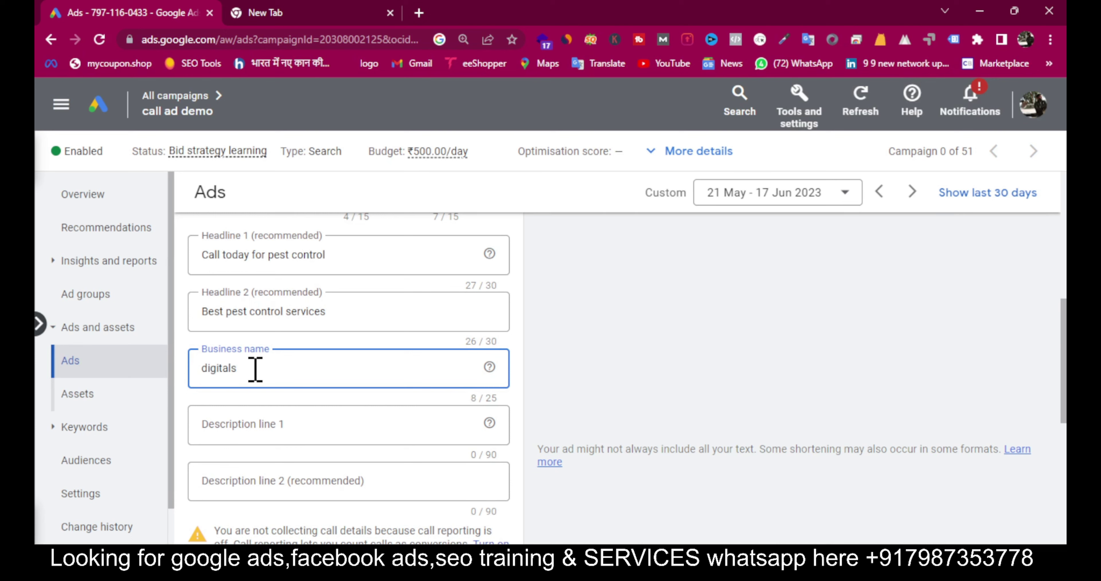
key("BackSpace")
type("shivam")
Step: Begin Description line 1, switching to the other tab for the Bhopal pest-control wording
left_click(366, 429)
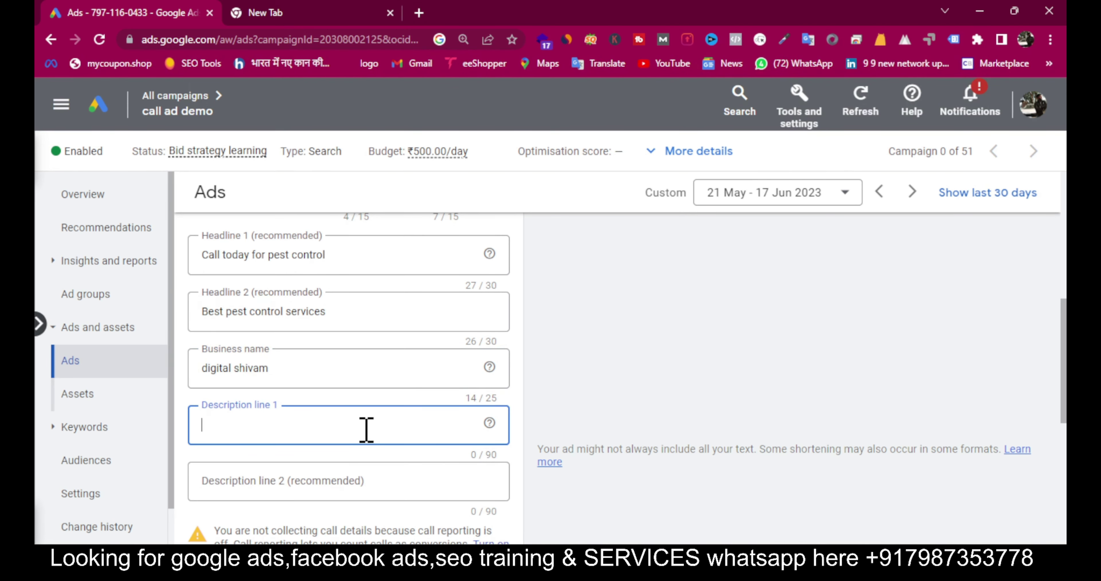
left_click(331, 21)
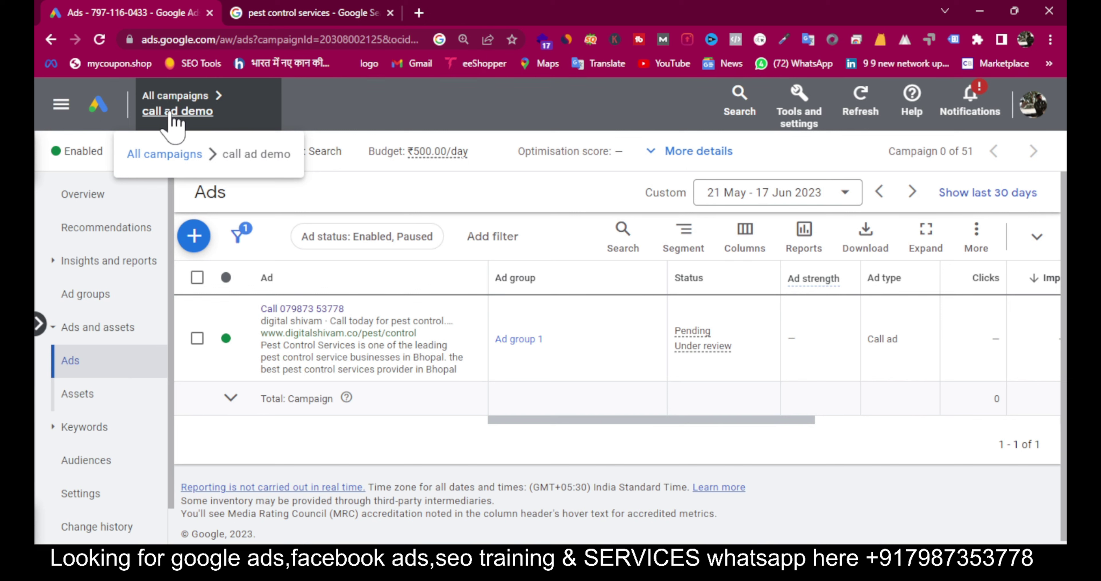
Step: Go to All campaigns and open Account settings under the sidebar's Settings section
left_click(164, 96)
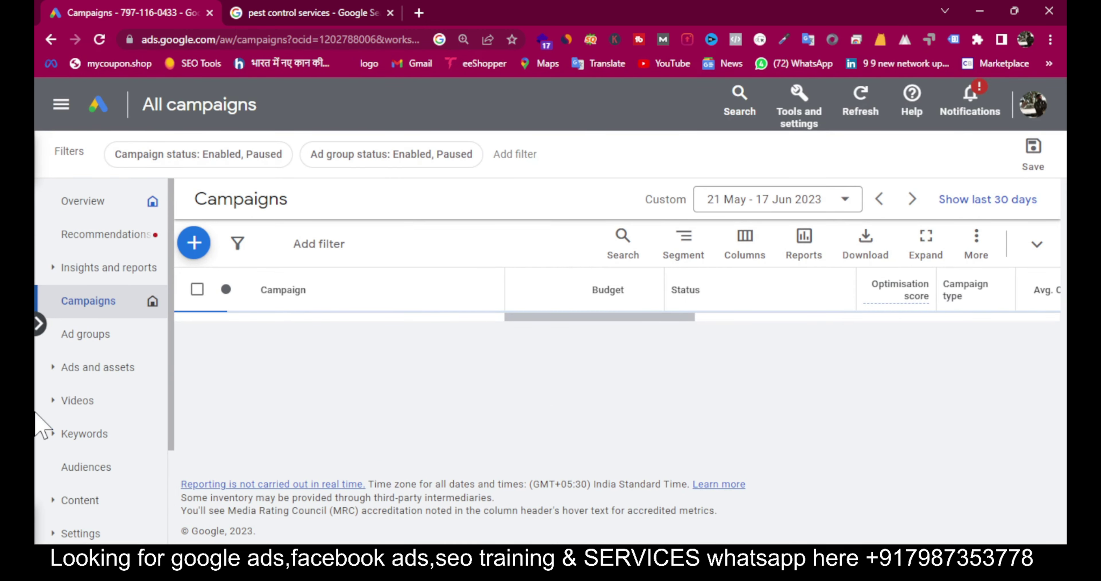
left_click(81, 539)
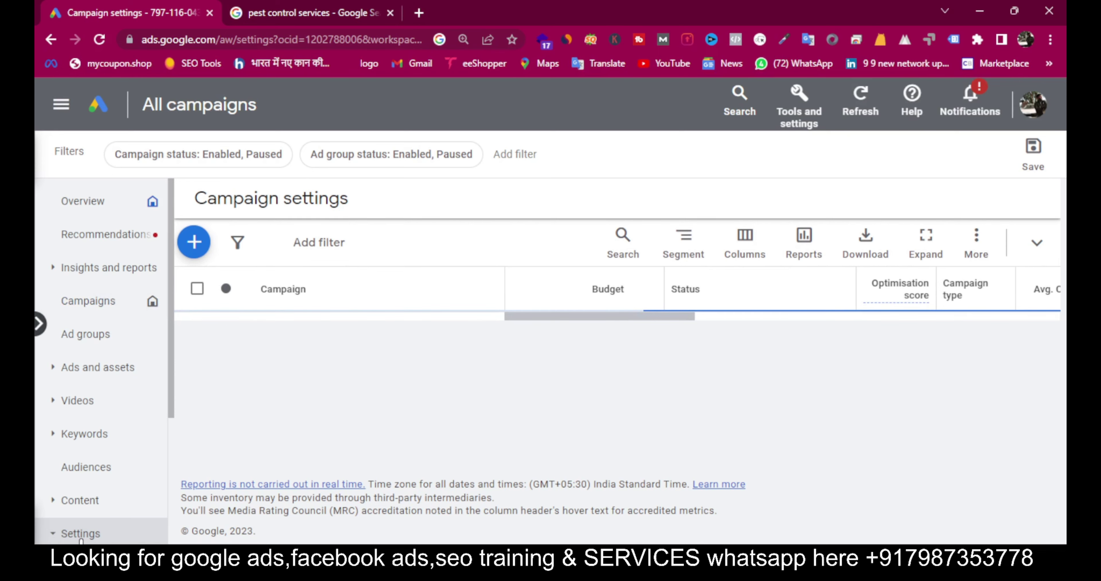
scroll(86, 525, "down", 4)
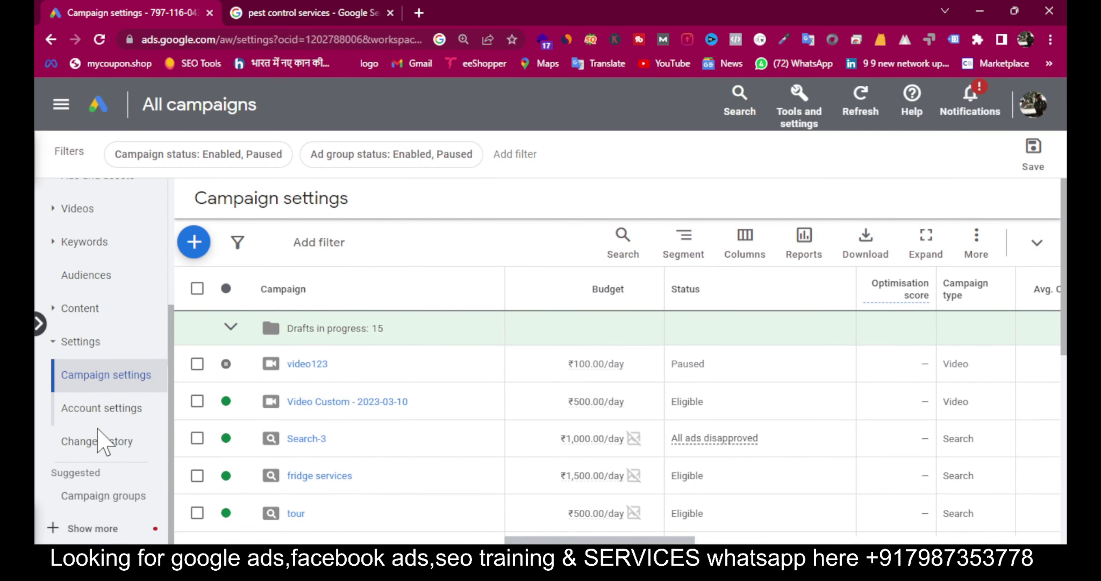
left_click(103, 421)
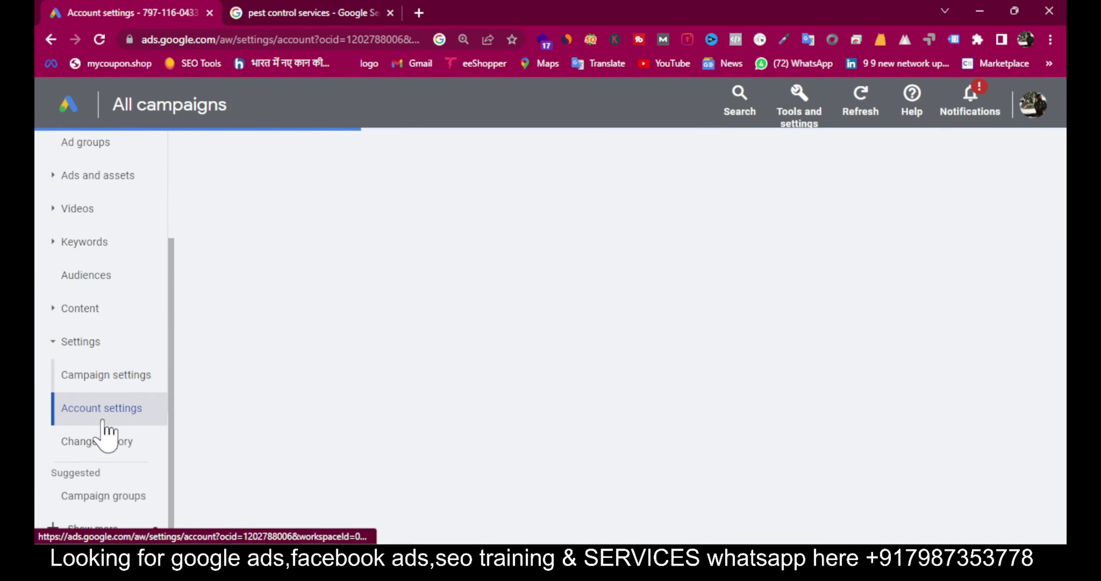